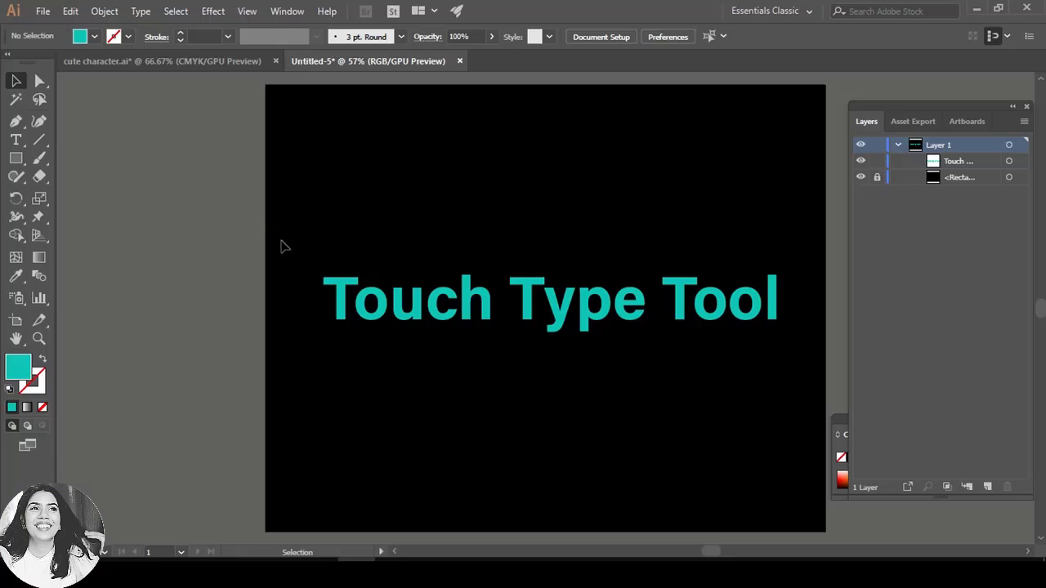
Select the teal 'Touch Type Tool' headline on the black artboard.
{"action": "left_click", "coordinate": [496, 312]}
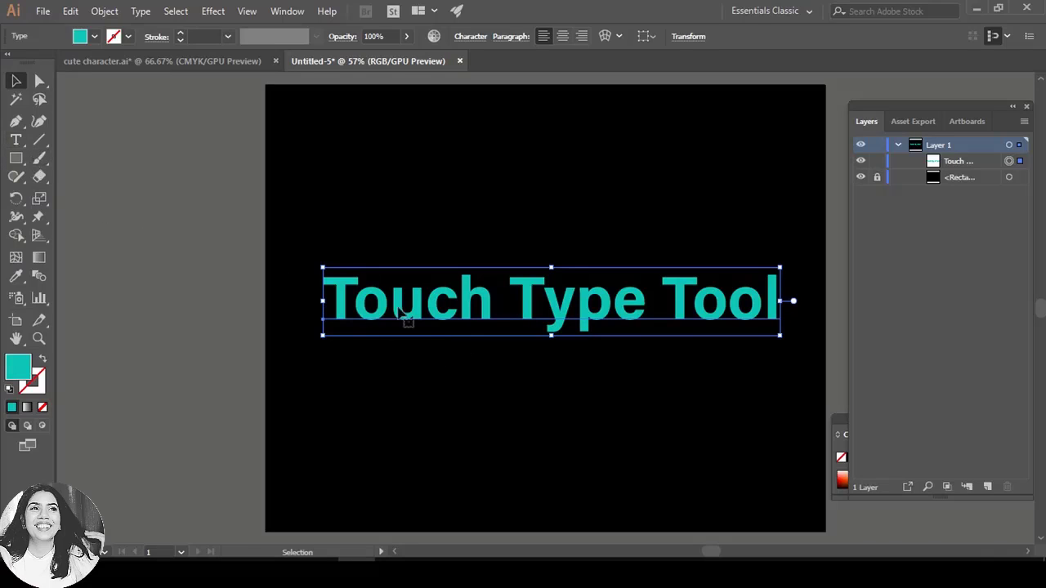
Use the Touch Type Tool to enlarge the 'u' in 'Touch'.
{"action": "left_click", "coordinate": [15, 143]}
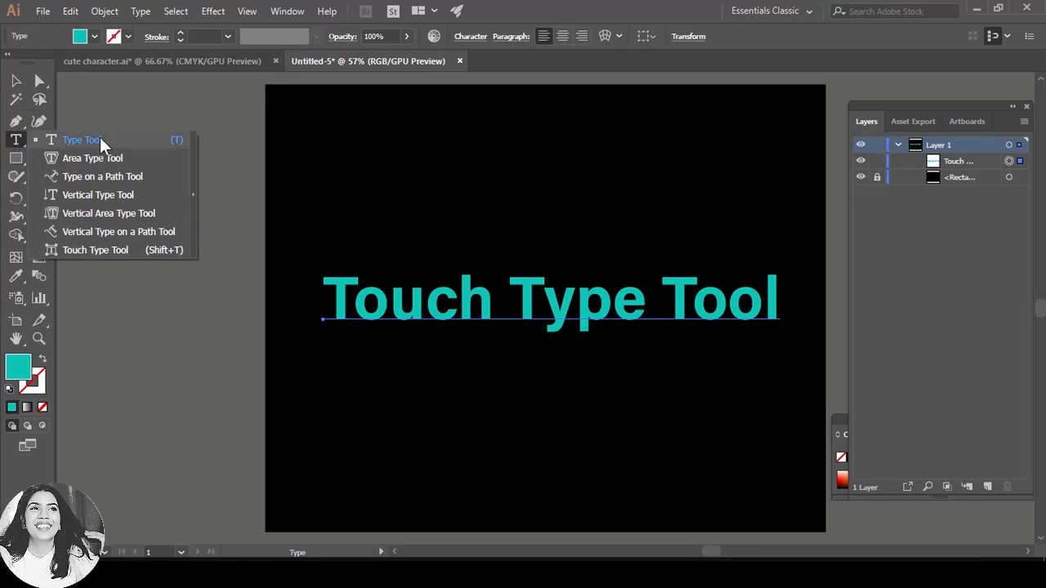
{"action": "left_click", "coordinate": [105, 252]}
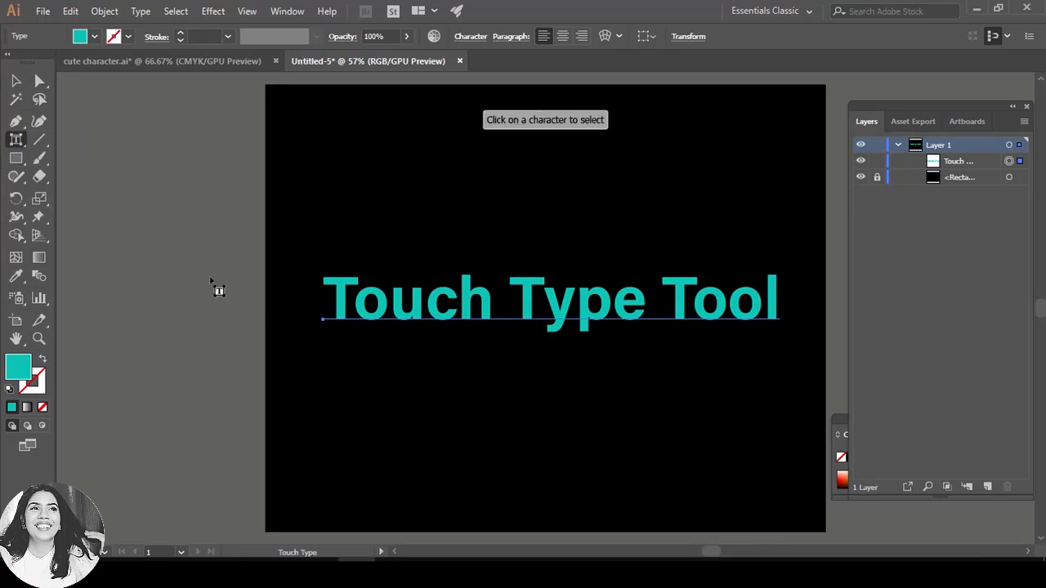
{"action": "left_click", "coordinate": [407, 304]}
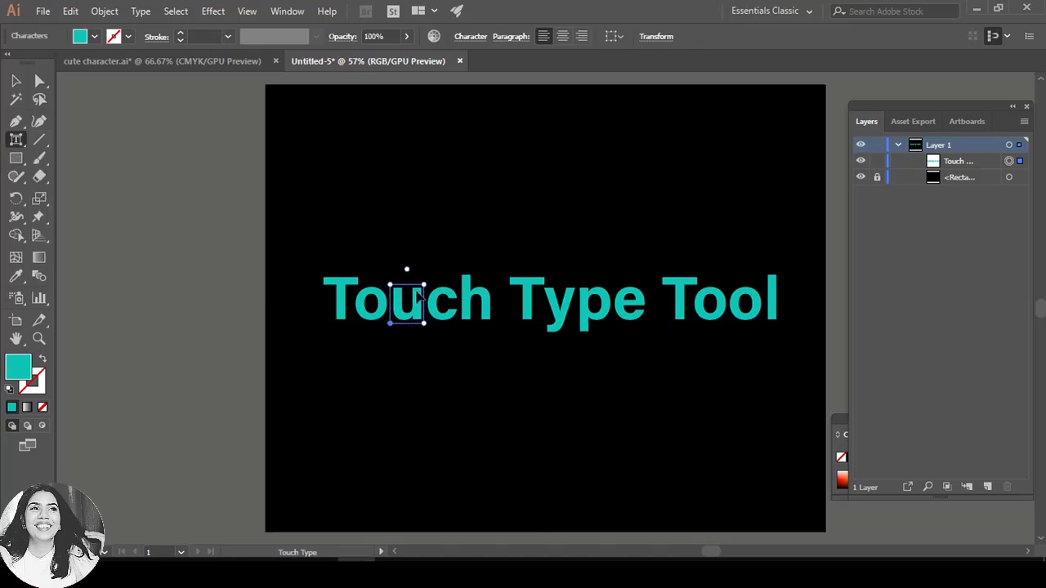
{"action": "key", "text": "ctrl+equal"}
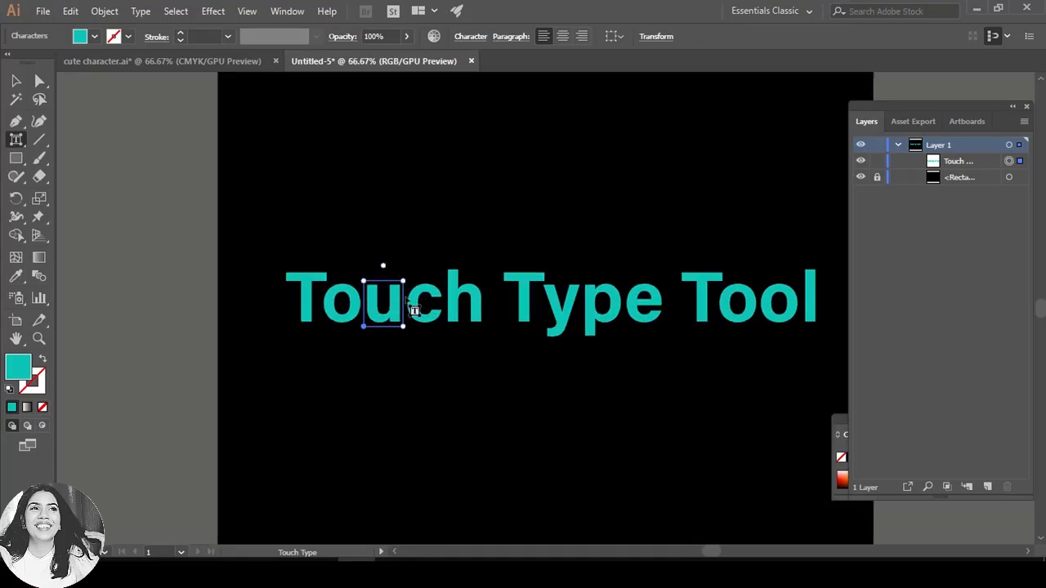
{"action": "key", "text": "ctrl+equal"}
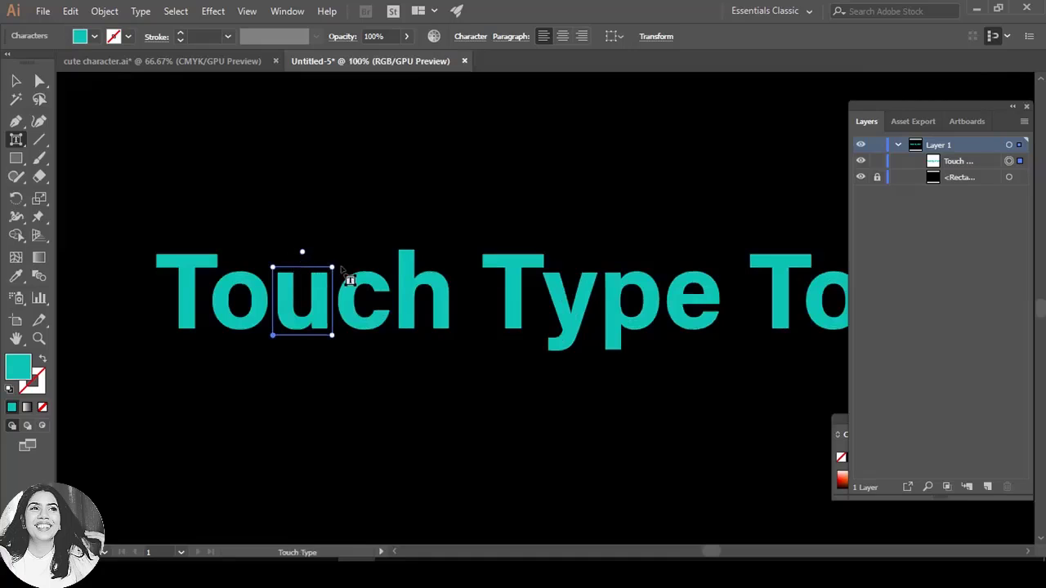
{"action": "left_click_drag", "start_coordinate": [335, 266], "coordinate": [392, 218]}
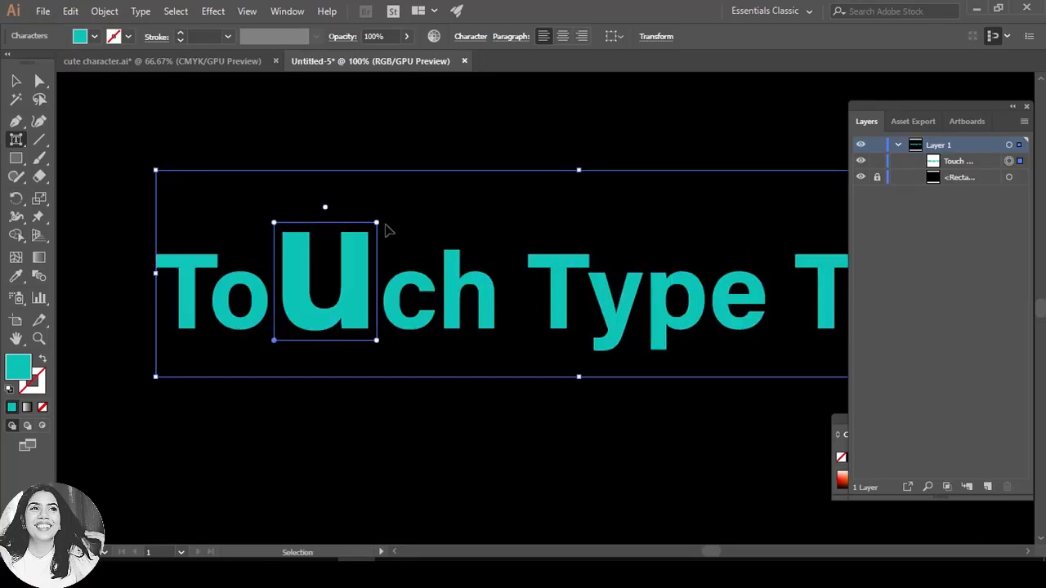
{"action": "key", "text": "ctrl+0"}
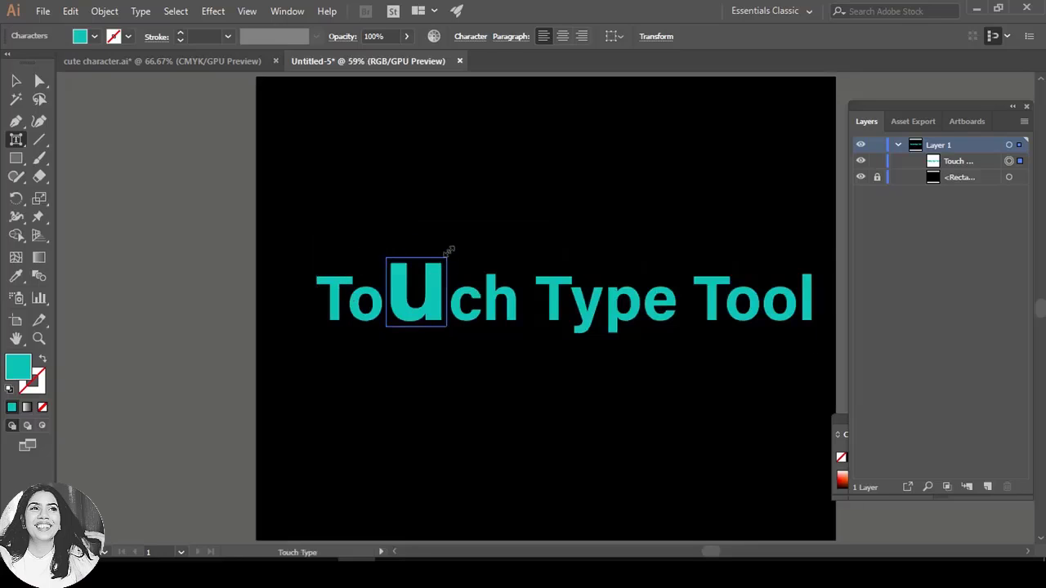
{"action": "left_click_drag", "start_coordinate": [446, 258], "coordinate": [458, 244]}
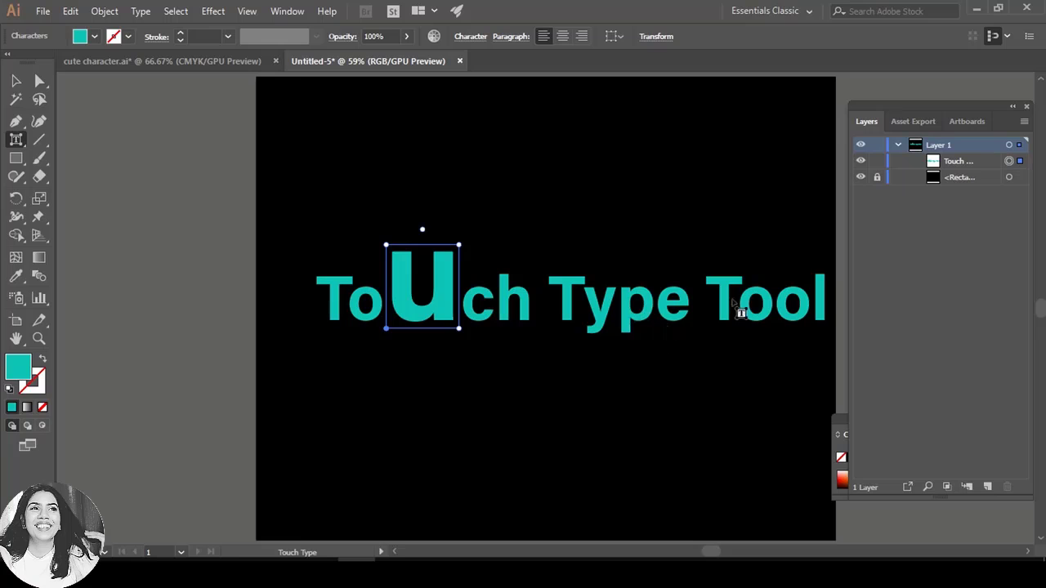
Rotate the 'T' of 'Tool', then turn it back toward upright.
{"action": "left_click", "coordinate": [737, 309]}
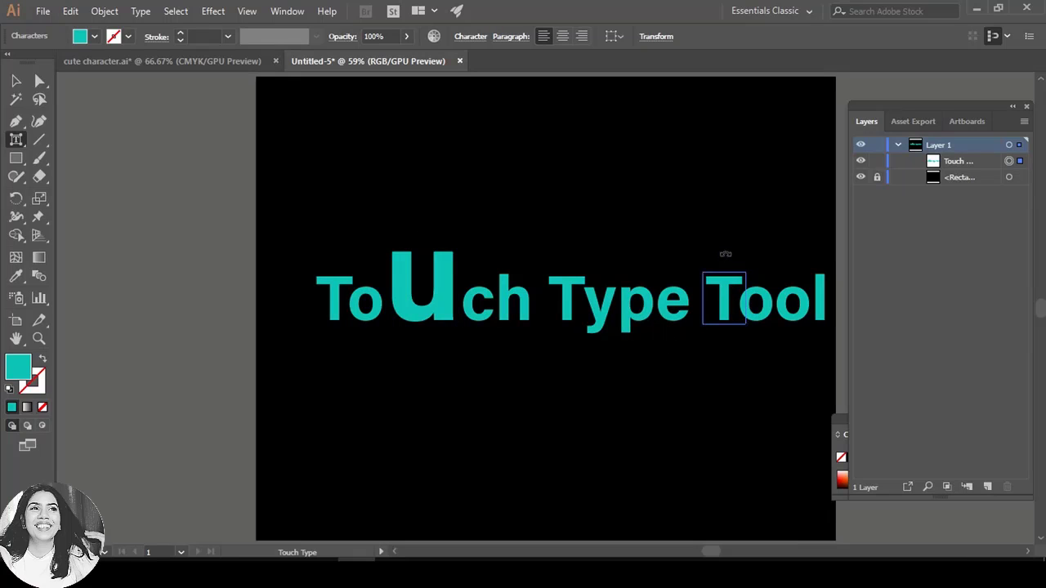
{"action": "left_click_drag", "start_coordinate": [724, 254], "coordinate": [718, 262]}
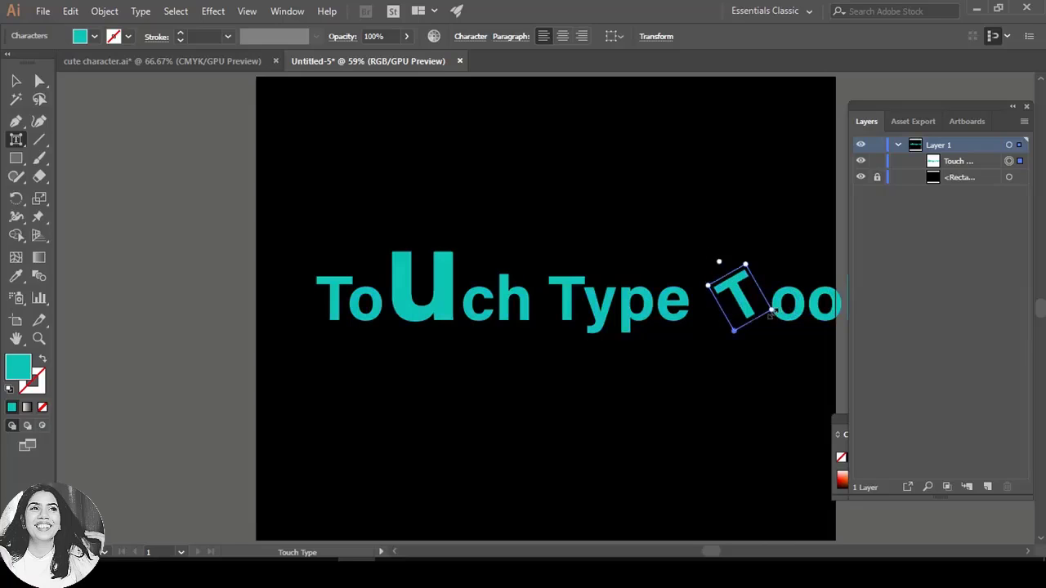
{"action": "left_click", "coordinate": [716, 354]}
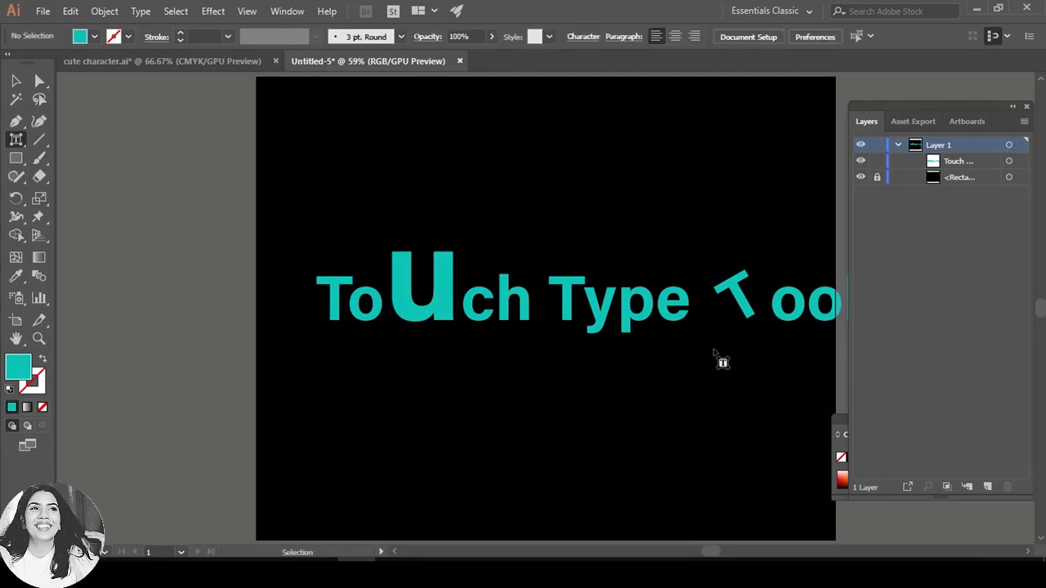
{"action": "key", "text": "ctrl+minus"}
{"action": "left_click", "coordinate": [709, 294]}
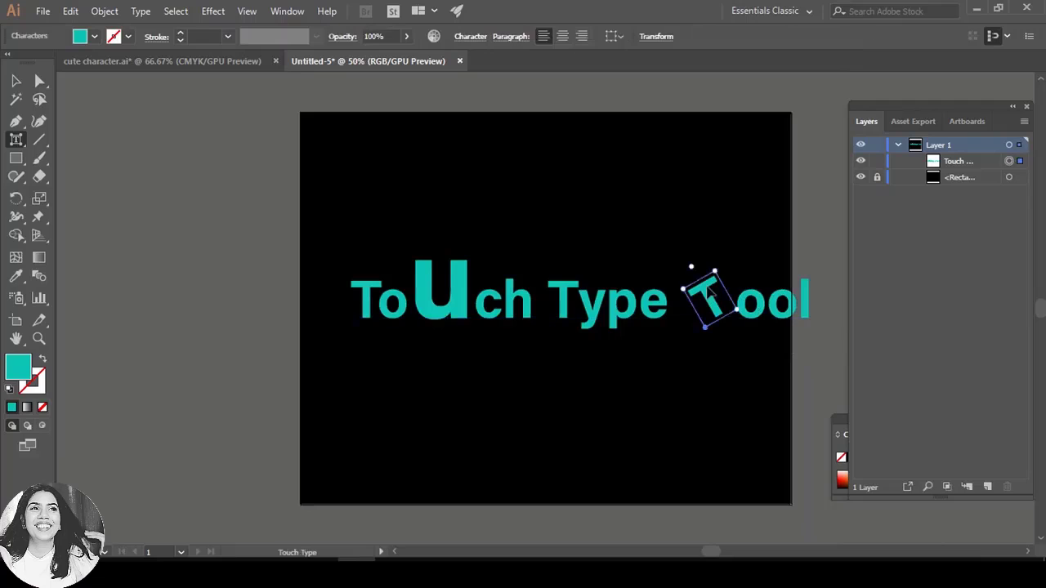
{"action": "left_click_drag", "start_coordinate": [691, 267], "coordinate": [697, 264]}
Enlarge the first 'o' in 'Tool' and shrink the whole text object slightly.
{"action": "left_click", "coordinate": [746, 318]}
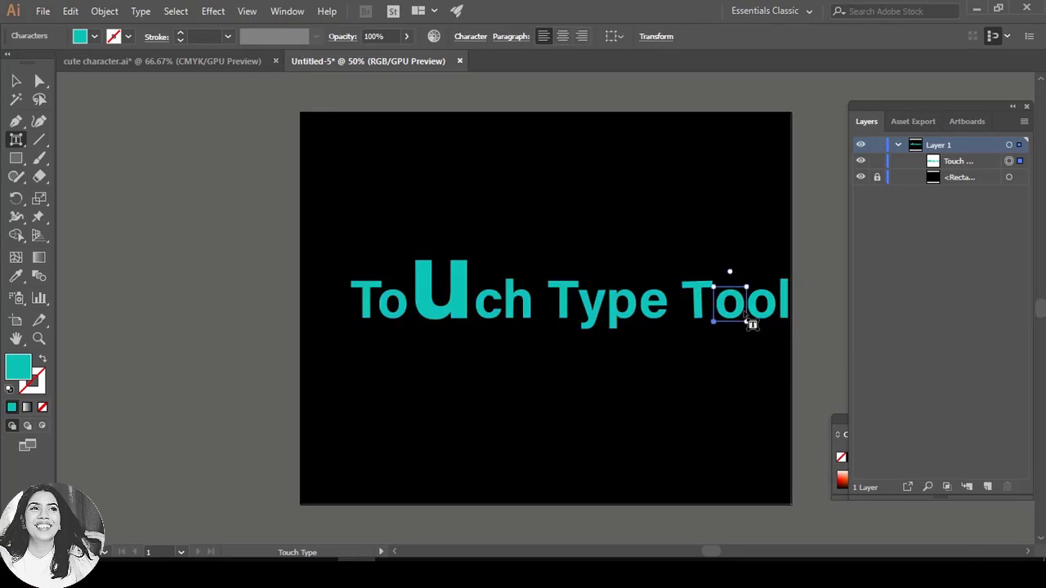
{"action": "left_click_drag", "start_coordinate": [746, 288], "coordinate": [759, 276]}
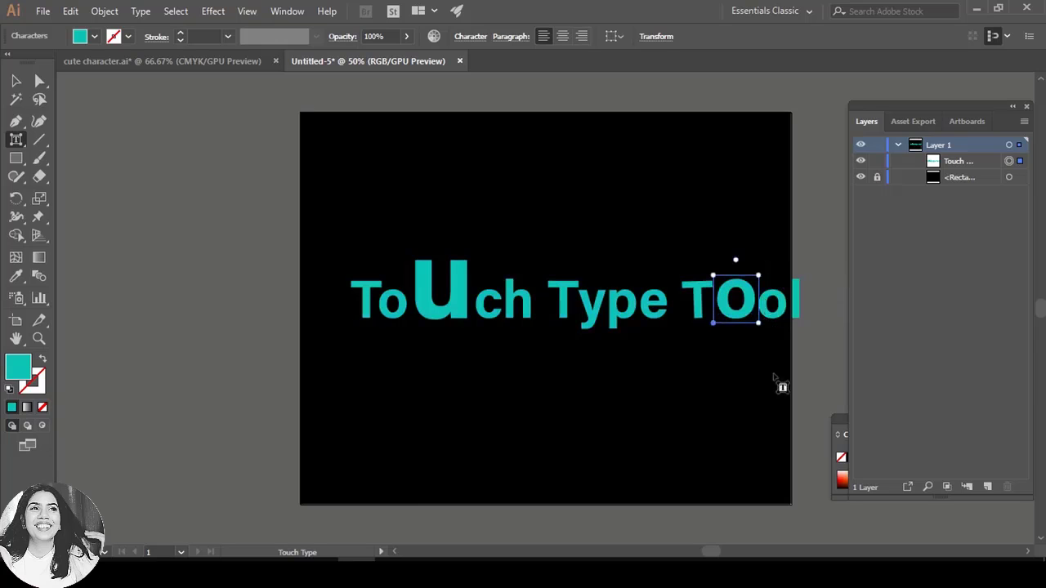
{"action": "left_click", "coordinate": [15, 80]}
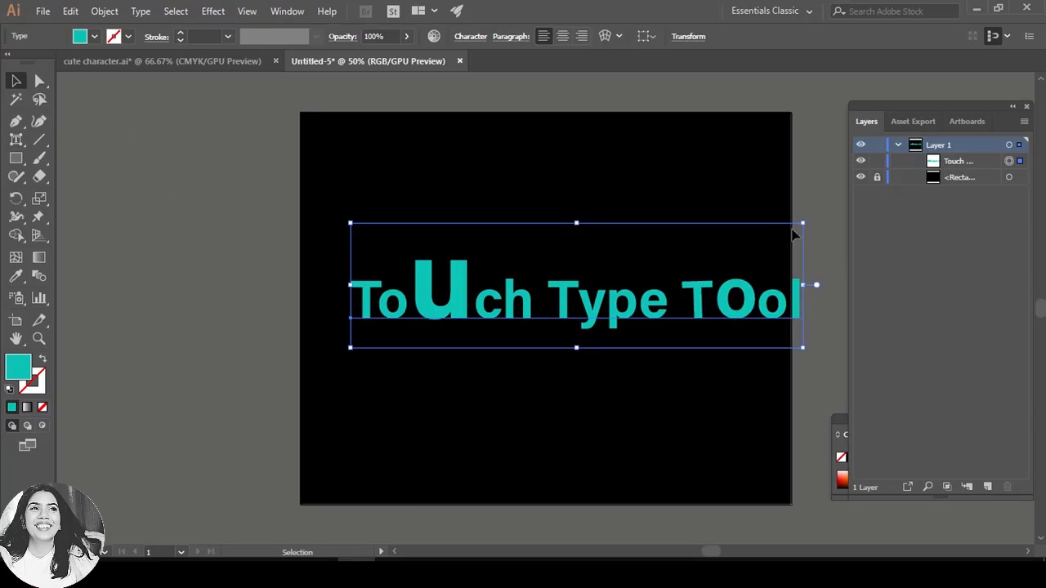
{"action": "left_click_drag", "start_coordinate": [807, 225], "coordinate": [781, 231]}
{"action": "left_click", "coordinate": [714, 341]}
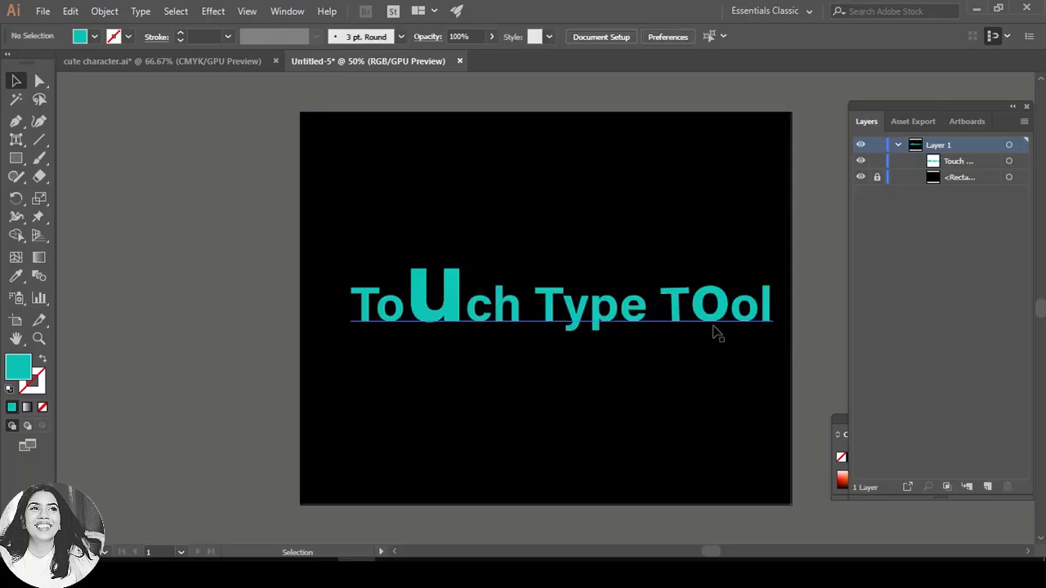
Nudge the headline text object slightly to the left.
{"action": "left_click_drag", "start_coordinate": [714, 324], "coordinate": [702, 325]}
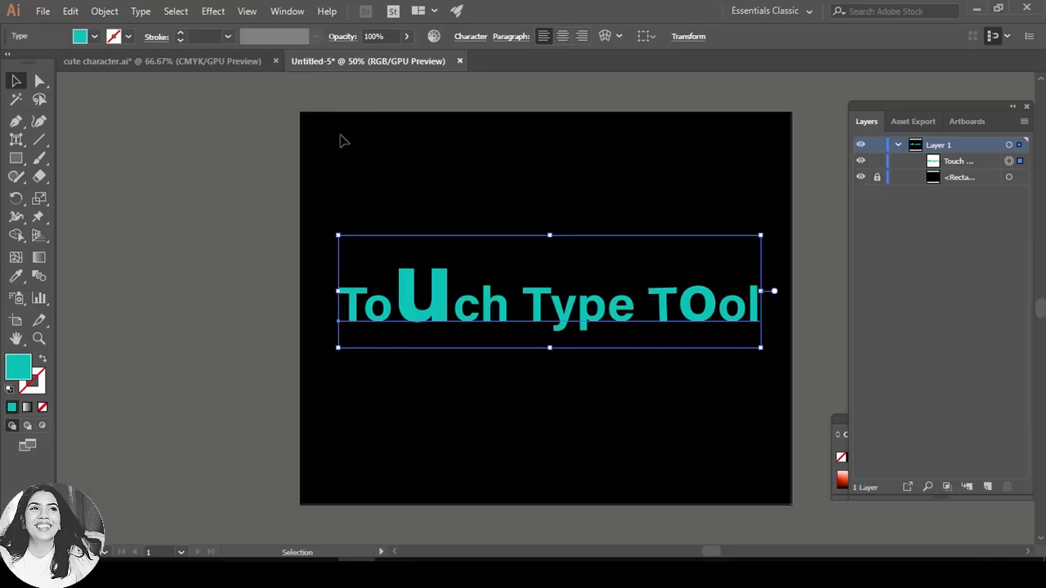
Move the text to the artboard bottom and draw a square near the upper left.
{"action": "left_click_drag", "start_coordinate": [445, 298], "coordinate": [444, 440]}
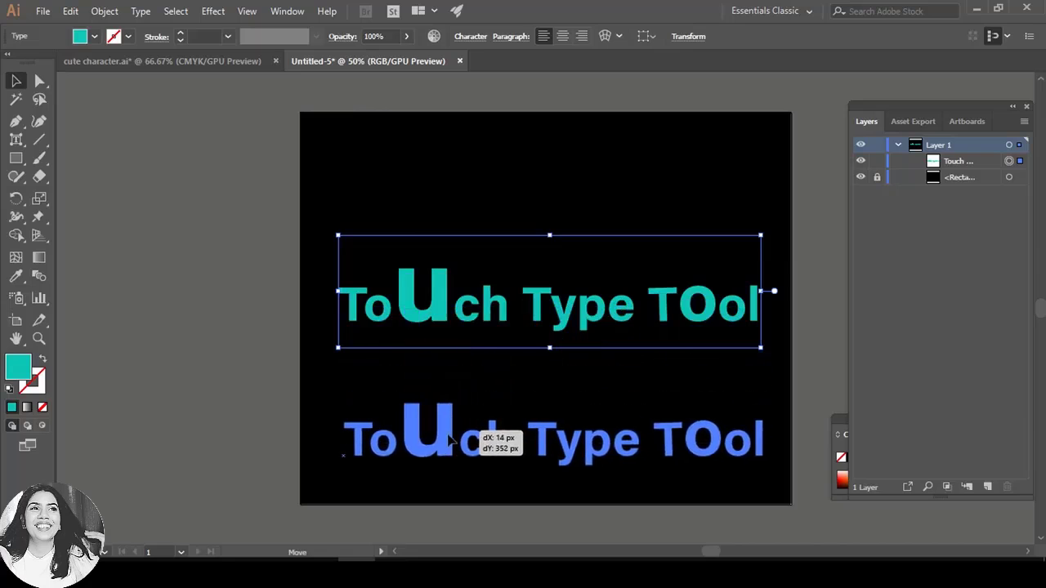
{"action": "left_click", "coordinate": [511, 273]}
{"action": "left_click", "coordinate": [16, 158]}
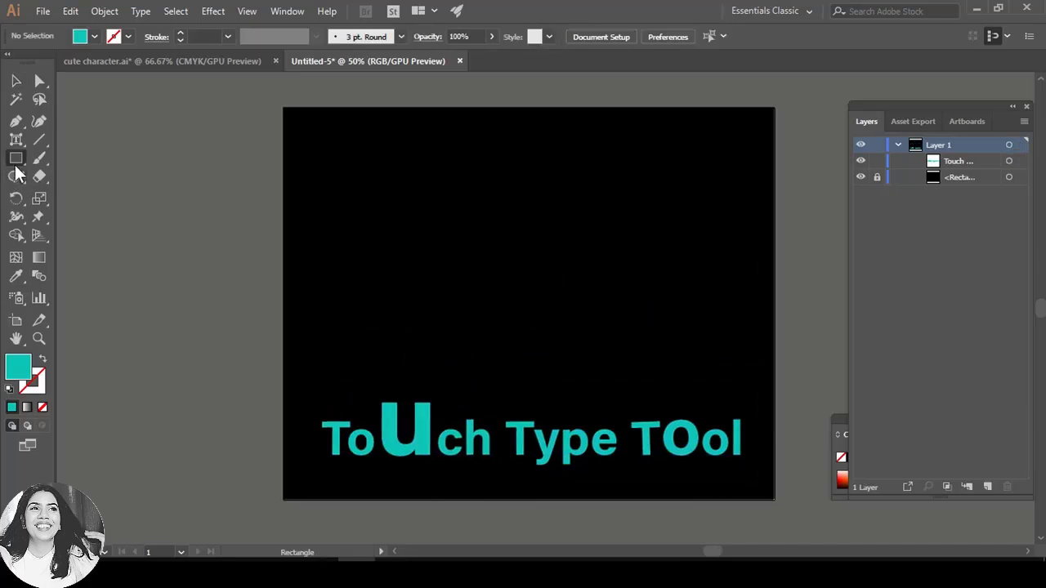
{"action": "mouse_move", "coordinate": [318, 175]}
{"action": "left_mouse_down"}
{"action": "mouse_move", "coordinate": [457, 308]}
{"action": "mouse_move", "coordinate": [440, 298]}
{"action": "left_mouse_up"}
{"action": "left_click", "coordinate": [15, 80]}
{"action": "left_click_drag", "start_coordinate": [392, 206], "coordinate": [435, 190]}
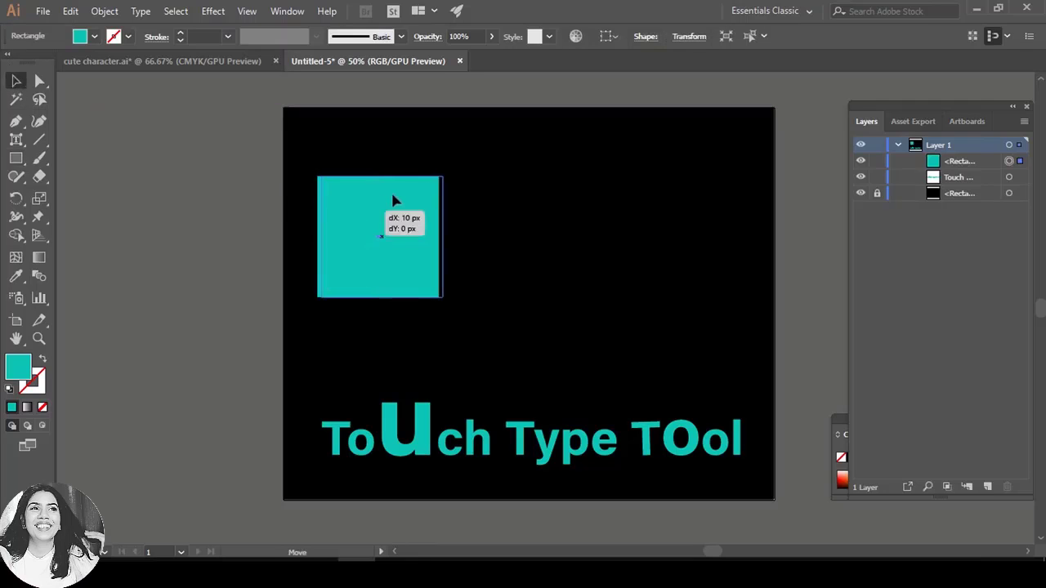
Fill the square with a blue swatch from the Fill dropdown.
{"action": "left_click", "coordinate": [96, 37]}
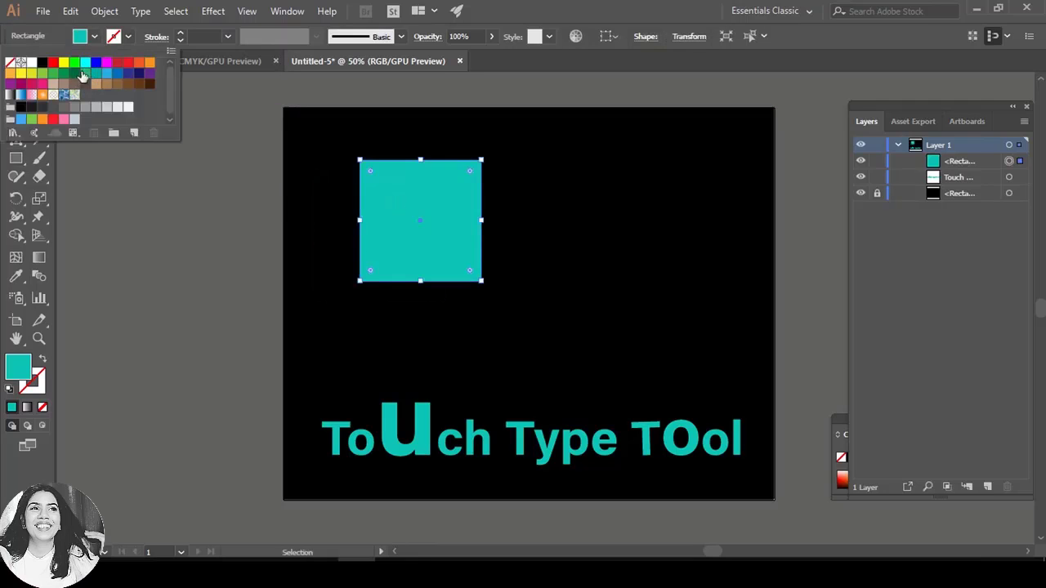
{"action": "left_click", "coordinate": [118, 72]}
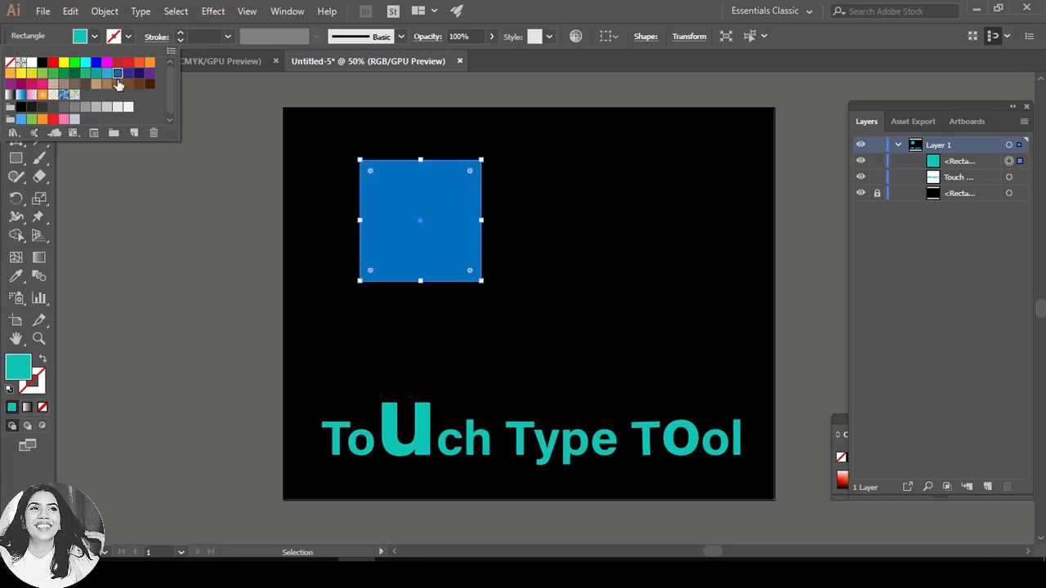
{"action": "left_click", "coordinate": [571, 315]}
{"action": "left_click", "coordinate": [434, 280]}
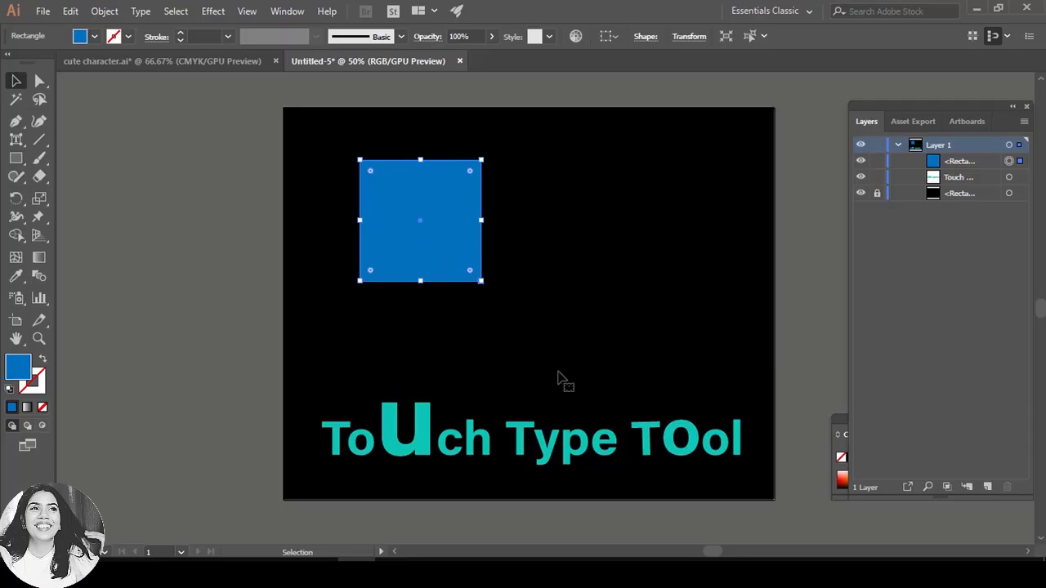
Duplicate the blue square, stretch the copy into a tall rectangle, and fill it yellow.
{"action": "left_click_drag", "start_coordinate": [444, 243], "coordinate": [504, 243], "text": "alt"}
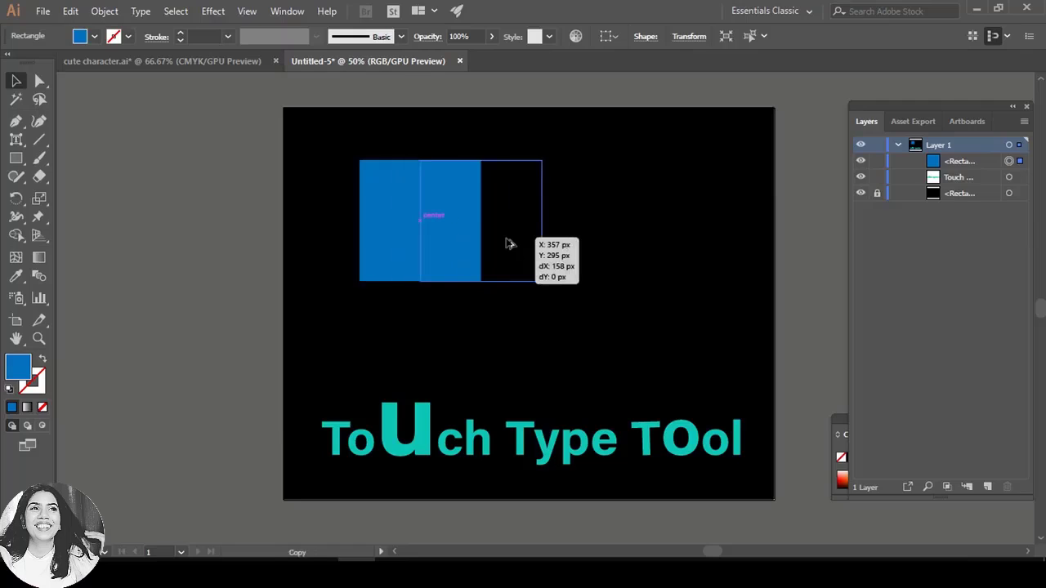
{"action": "left_click_drag", "start_coordinate": [480, 160], "coordinate": [481, 132]}
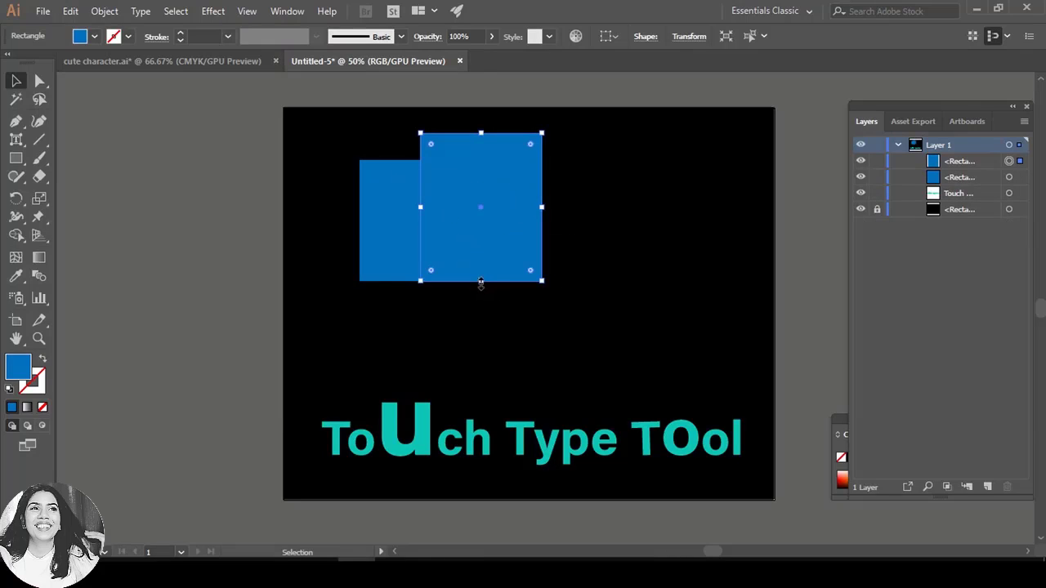
{"action": "left_click_drag", "start_coordinate": [480, 281], "coordinate": [481, 315]}
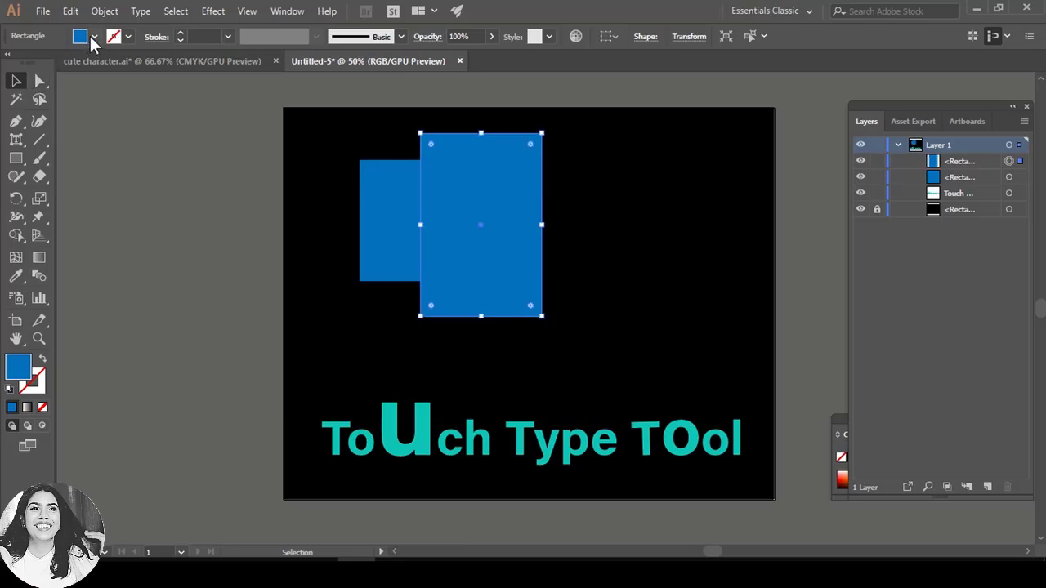
{"action": "left_click", "coordinate": [94, 36]}
{"action": "left_click", "coordinate": [64, 66]}
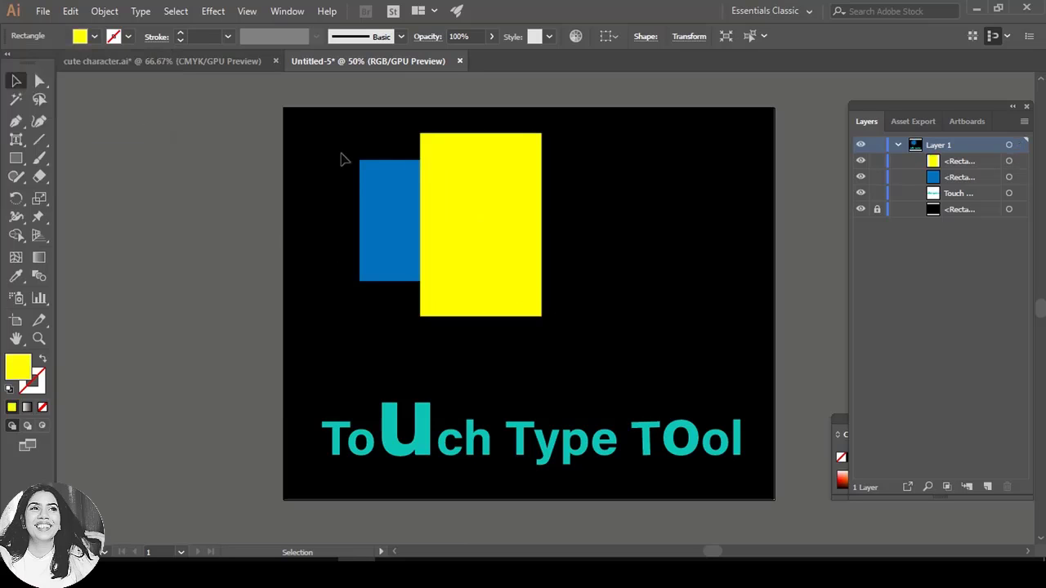
{"action": "left_click_drag", "start_coordinate": [339, 140], "coordinate": [518, 335]}
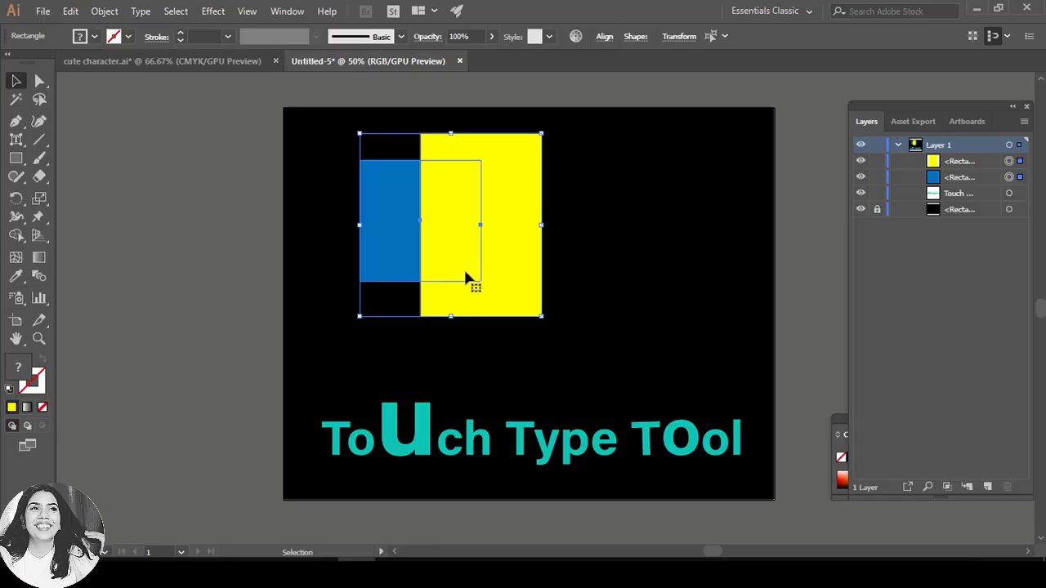
Place a copy of the blue square on the right side of the artboard.
{"action": "left_click", "coordinate": [334, 299]}
{"action": "mouse_move", "coordinate": [380, 255]}
{"action": "left_mouse_down"}
{"action": "mouse_move", "coordinate": [642, 281]}
{"action": "mouse_move", "coordinate": [622, 254]}
{"action": "left_mouse_up"}
{"action": "left_click", "coordinate": [595, 343]}
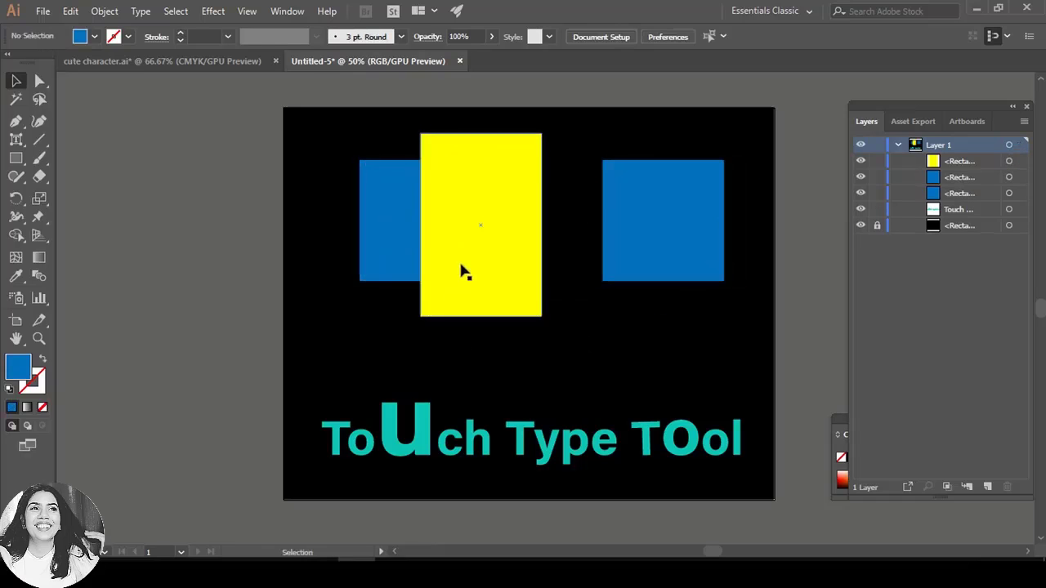
{"action": "left_click_drag", "start_coordinate": [411, 231], "coordinate": [455, 205]}
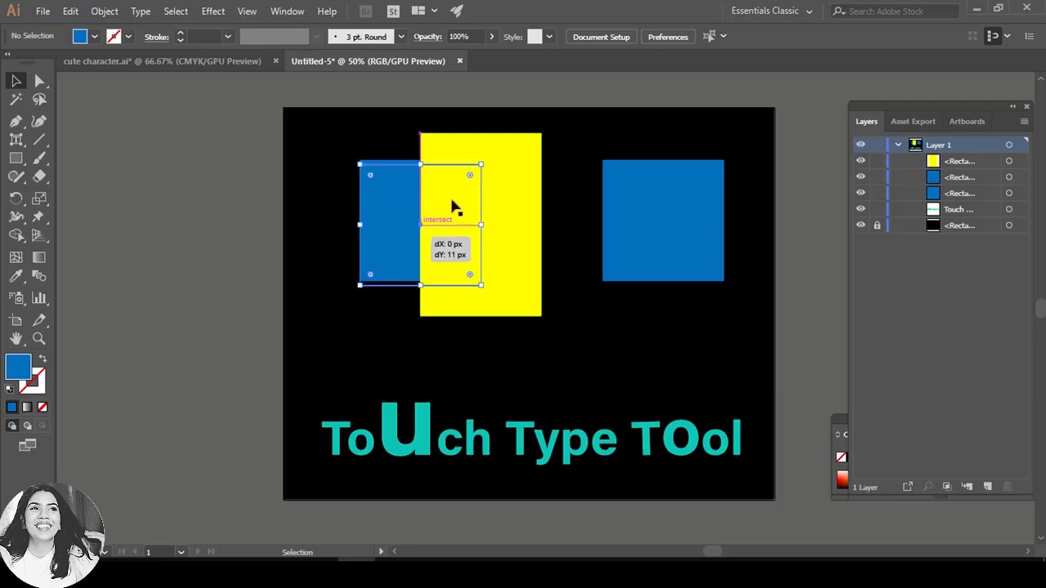
Rotate the yellow rectangle about 20° clockwise across the left square.
{"action": "left_click", "coordinate": [525, 281]}
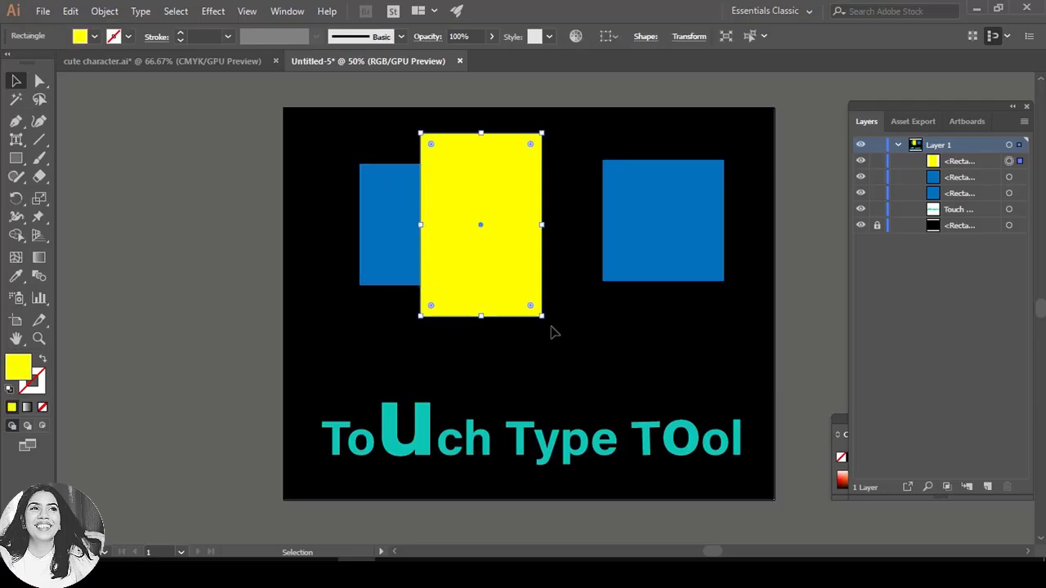
{"action": "mouse_move", "coordinate": [547, 324]}
{"action": "left_mouse_down"}
{"action": "mouse_move", "coordinate": [579, 297]}
{"action": "mouse_move", "coordinate": [545, 285]}
{"action": "left_mouse_up"}
{"action": "left_click", "coordinate": [537, 362]}
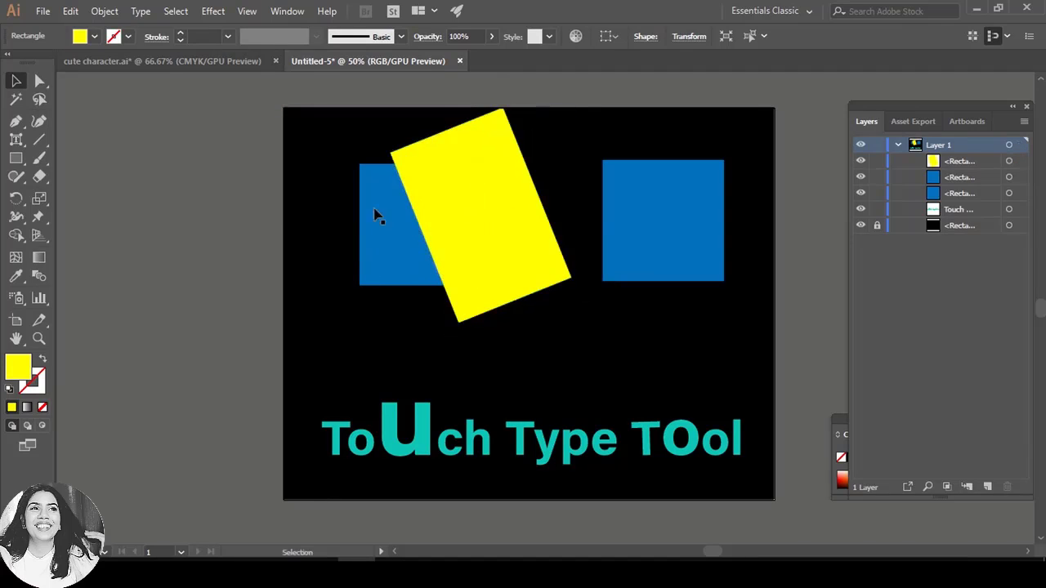
Divide the left blue square along the yellow rectangle with Divide Objects Below.
{"action": "left_click", "coordinate": [469, 236]}
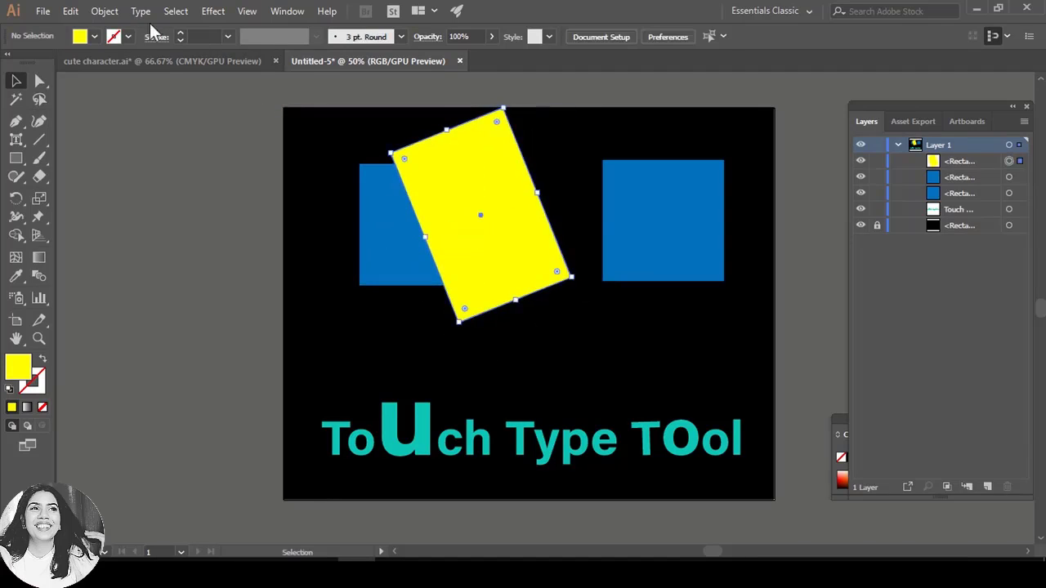
{"action": "left_click", "coordinate": [112, 14]}
{"action": "mouse_move", "coordinate": [163, 340]}
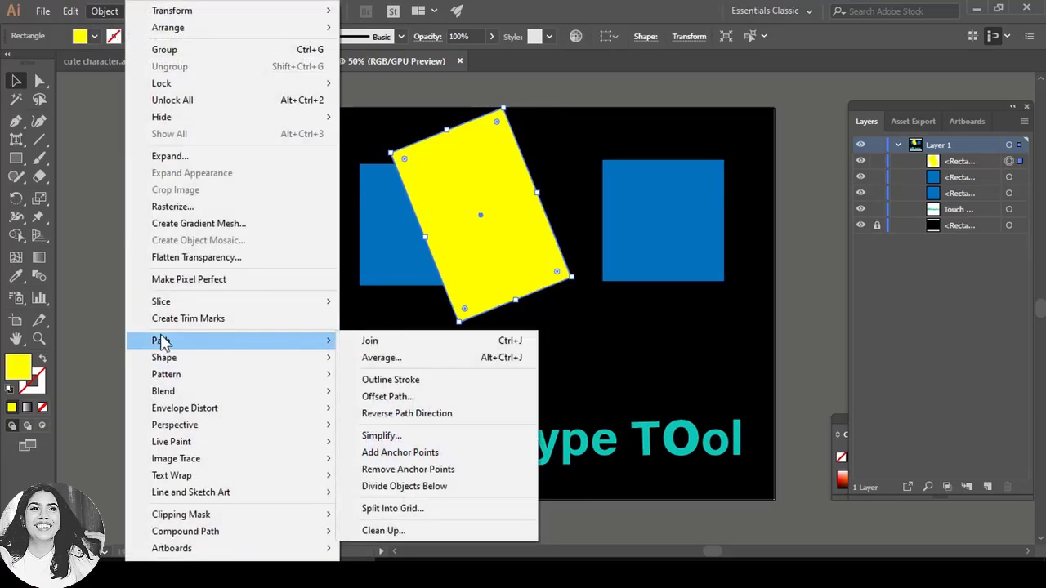
{"action": "left_click", "coordinate": [461, 488]}
{"action": "left_click", "coordinate": [300, 325]}
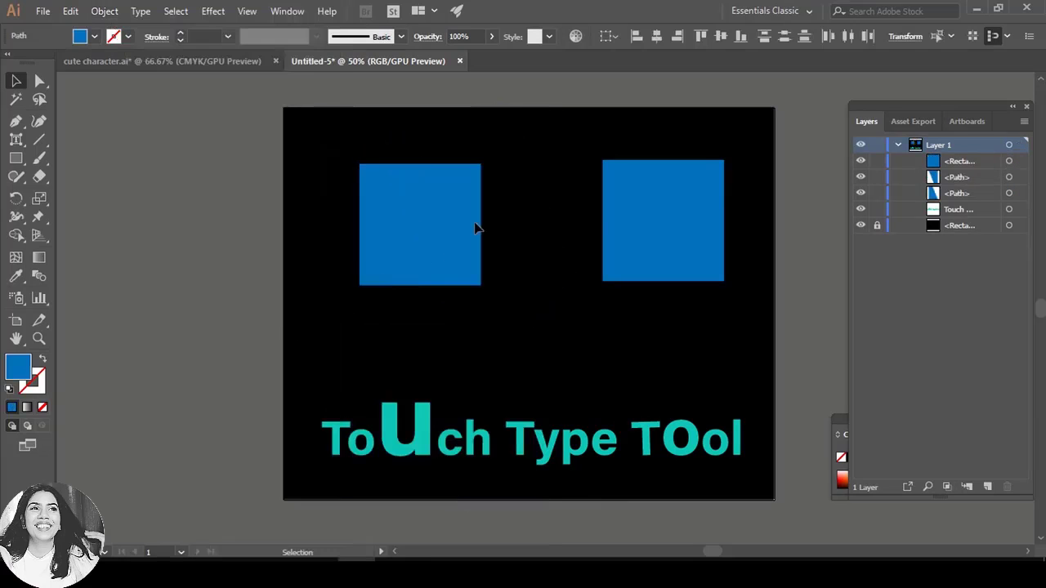
Shift the right piece rightward to open a diagonal black gap.
{"action": "left_click_drag", "start_coordinate": [467, 228], "coordinate": [491, 223]}
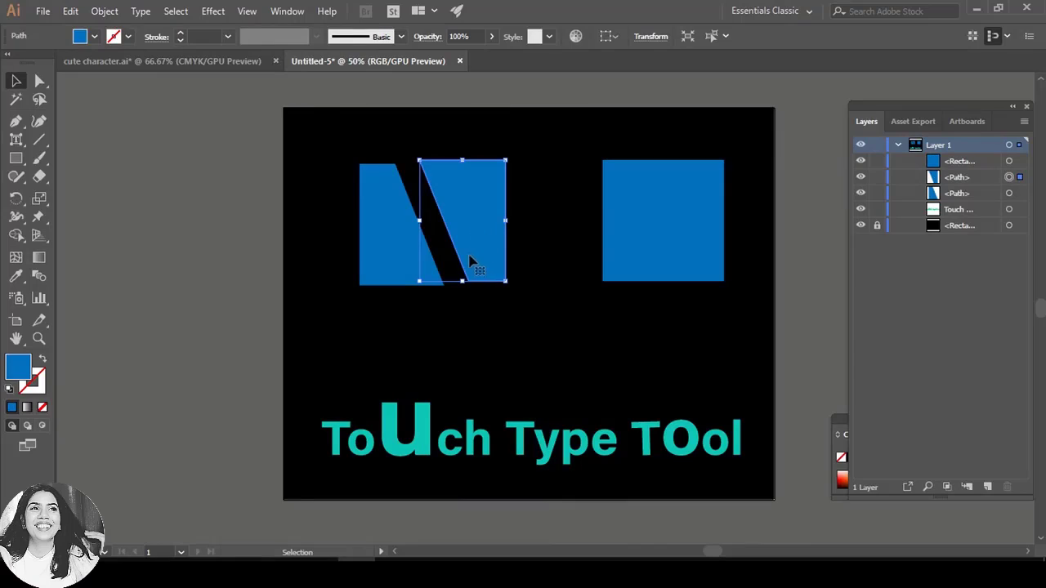
{"action": "key", "text": "ctrl+z"}
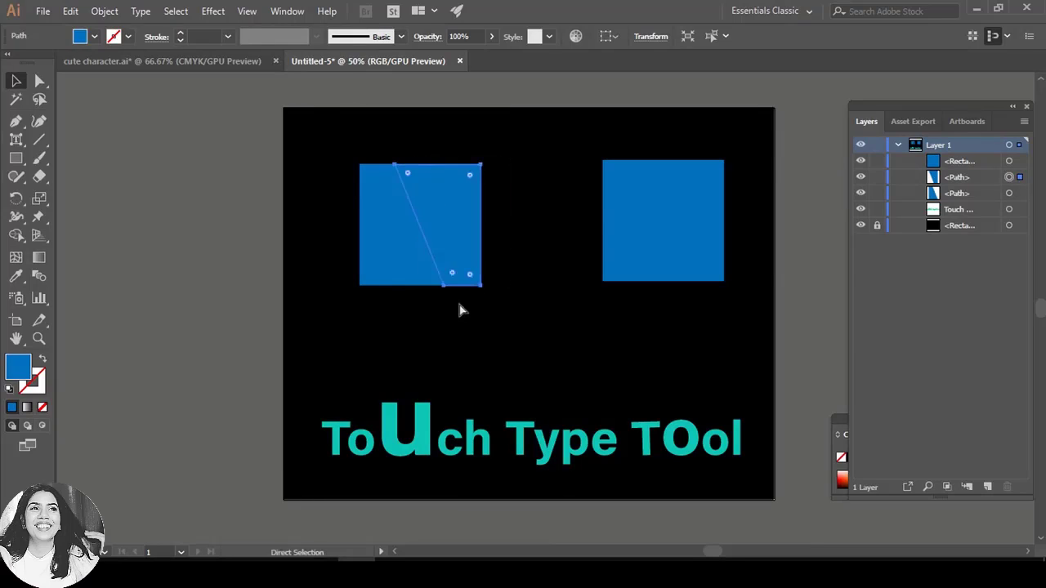
{"action": "left_click_drag", "start_coordinate": [470, 253], "coordinate": [491, 252]}
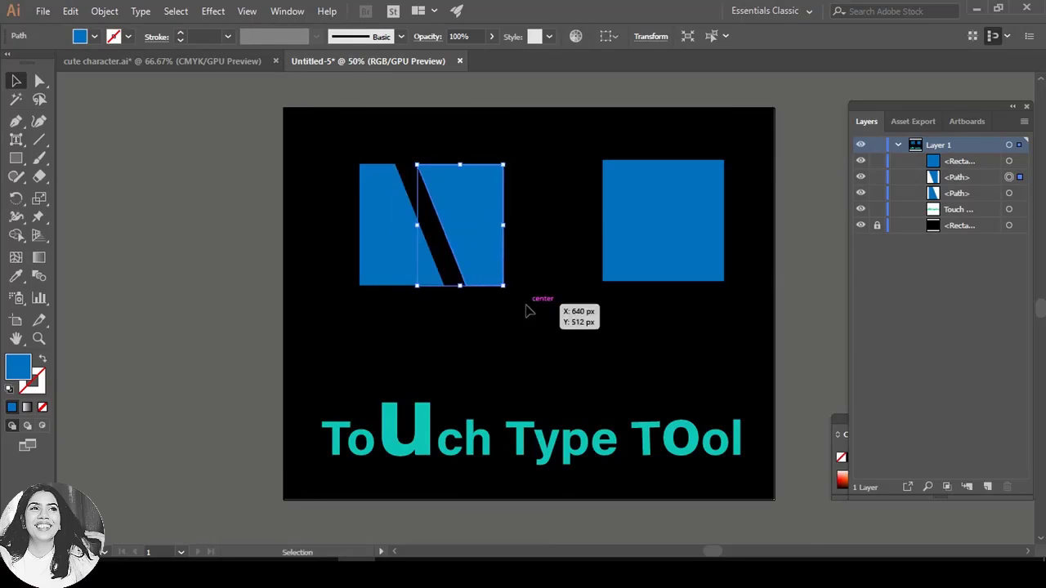
{"action": "left_click", "coordinate": [654, 222]}
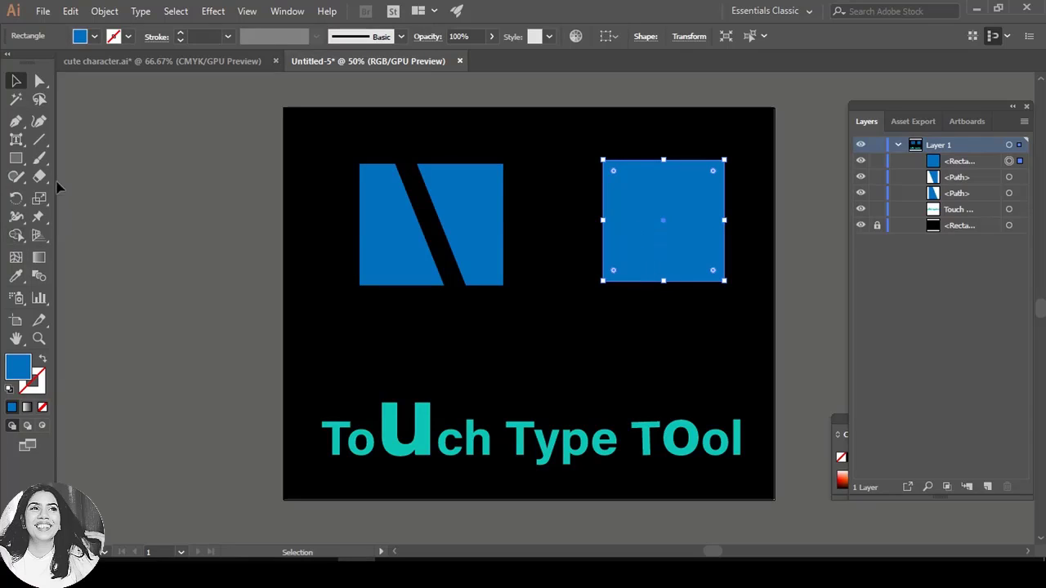
Cut the right square at its top and bottom edges with Scissors and slide the piece left.
{"action": "left_click_drag", "start_coordinate": [45, 178], "coordinate": [100, 193]}
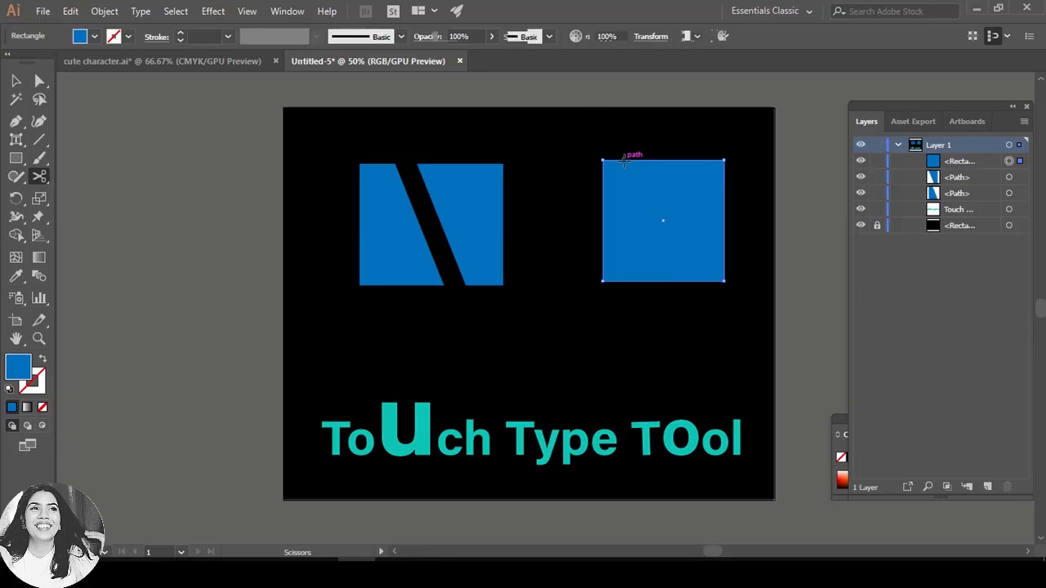
{"action": "left_click", "coordinate": [624, 160]}
{"action": "left_click", "coordinate": [697, 281]}
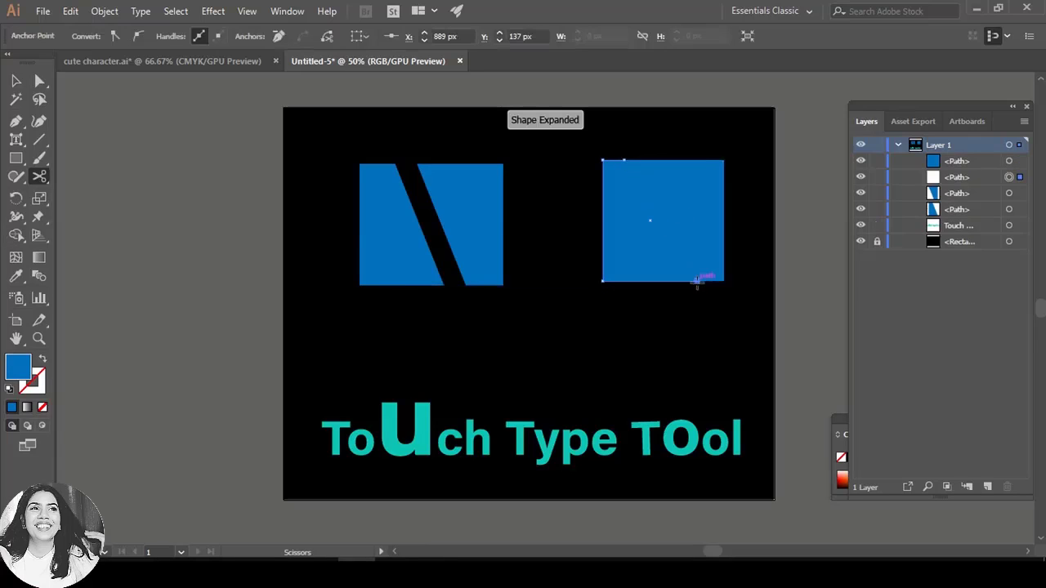
{"action": "key", "text": "v"}
{"action": "left_click_drag", "start_coordinate": [652, 270], "coordinate": [626, 268]}
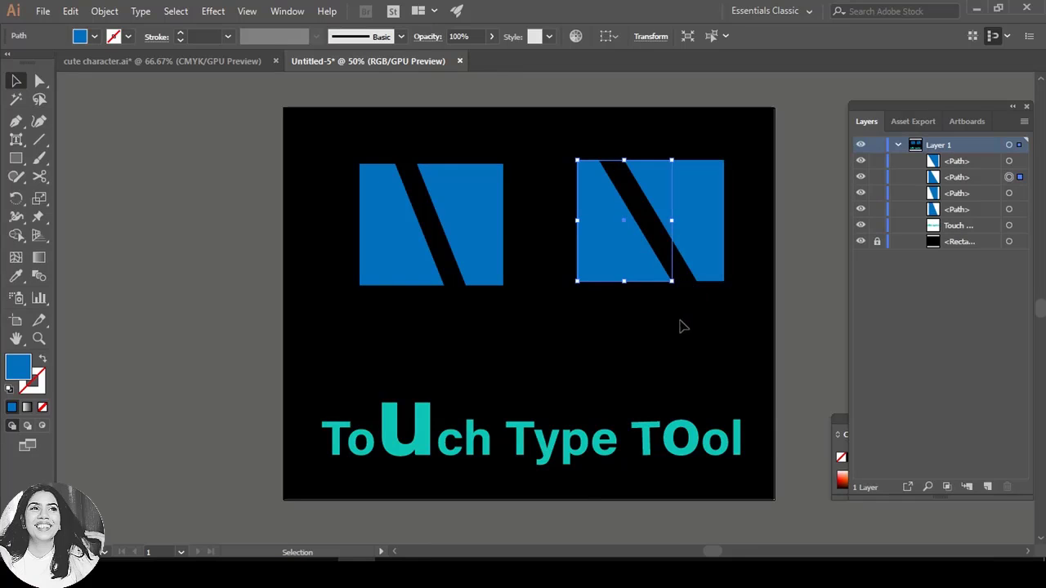
{"action": "left_click", "coordinate": [596, 330]}
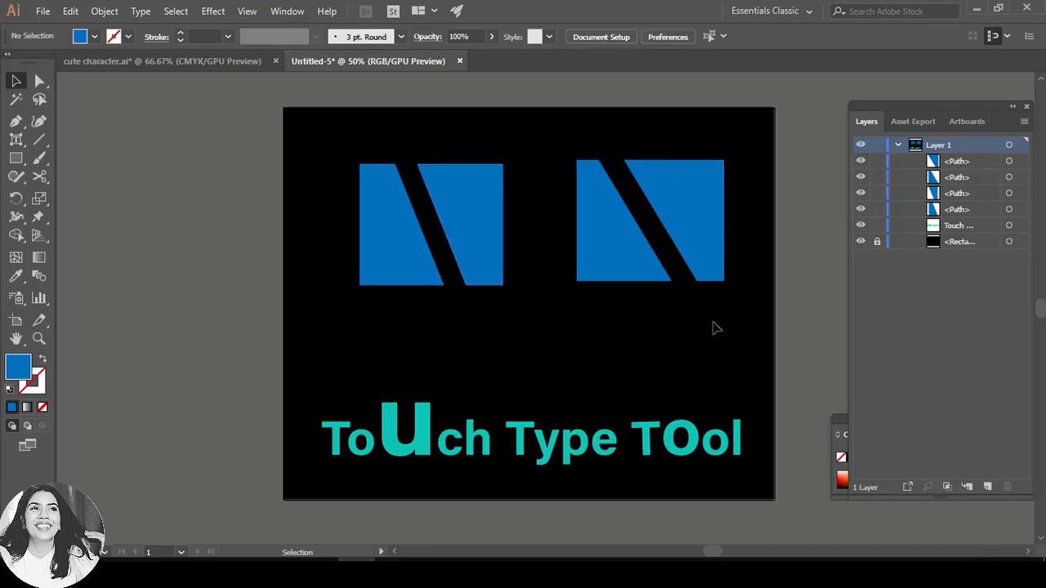
{"action": "left_click_drag", "start_coordinate": [332, 130], "coordinate": [743, 340]}
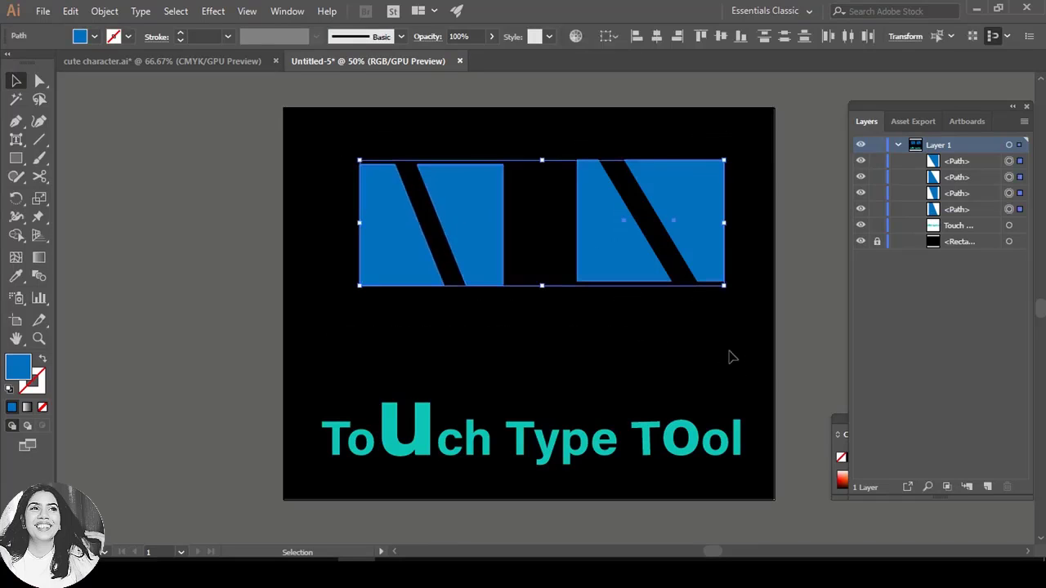
{"action": "left_click", "coordinate": [691, 366]}
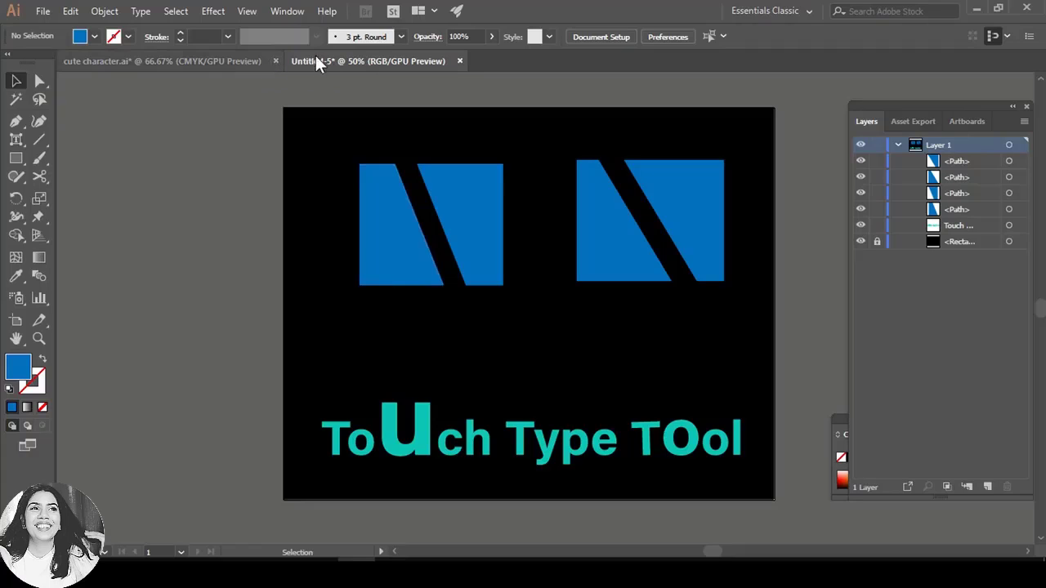
Switch to cute character.ai and marquee-select the whole kimono-girl illustration.
{"action": "left_click", "coordinate": [222, 63]}
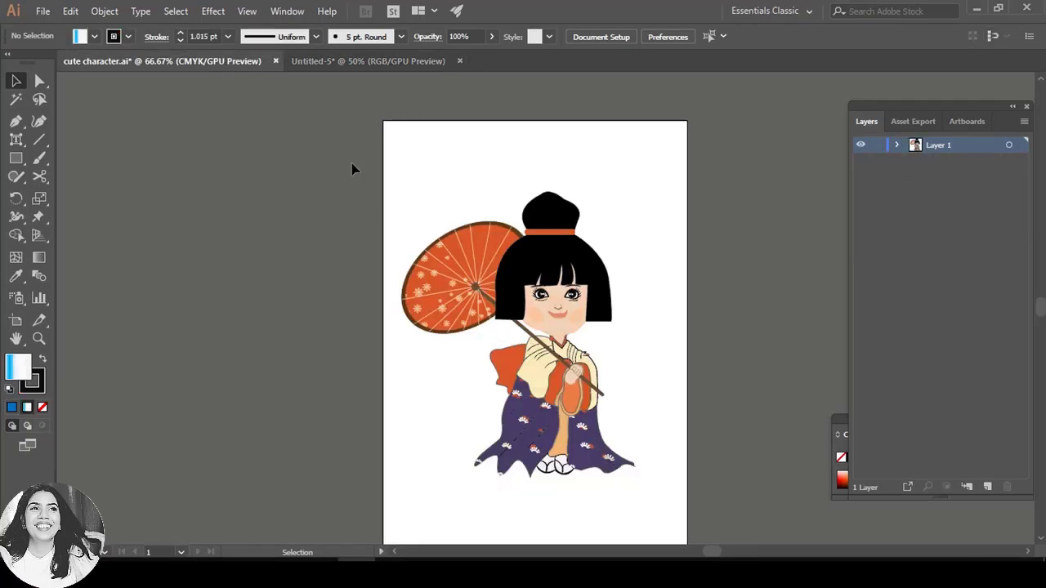
{"action": "left_click_drag", "start_coordinate": [364, 153], "coordinate": [686, 495]}
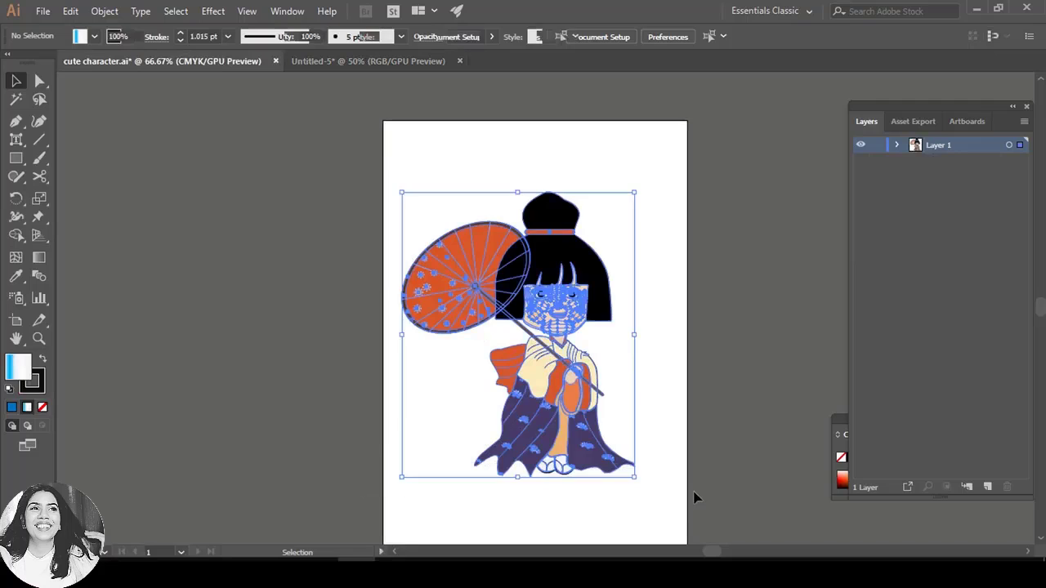
{"action": "left_click", "coordinate": [685, 460]}
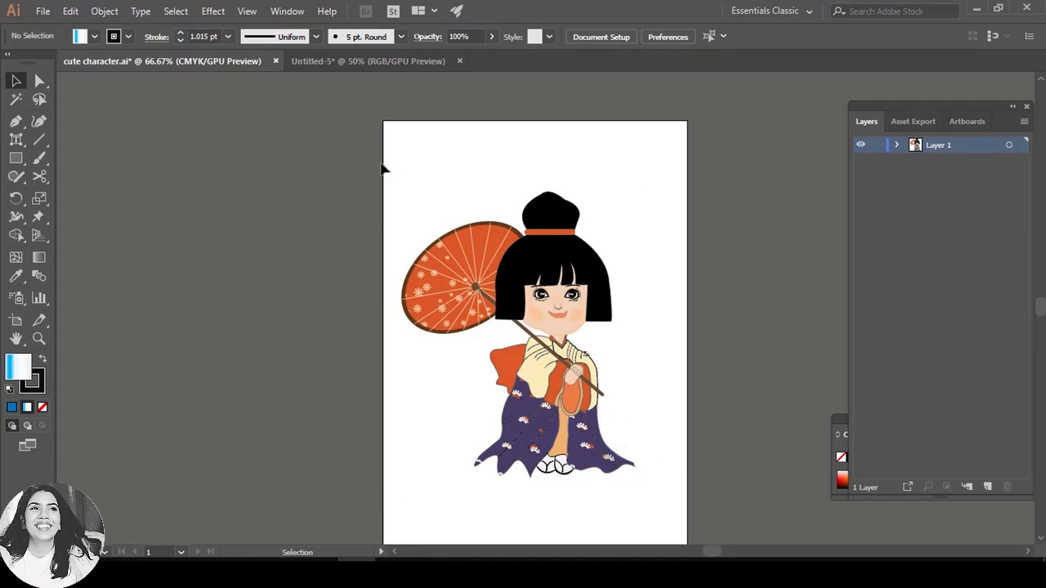
{"action": "mouse_move", "coordinate": [385, 161]}
{"action": "left_mouse_down"}
{"action": "mouse_move", "coordinate": [640, 506]}
{"action": "mouse_move", "coordinate": [657, 504]}
{"action": "left_mouse_up"}
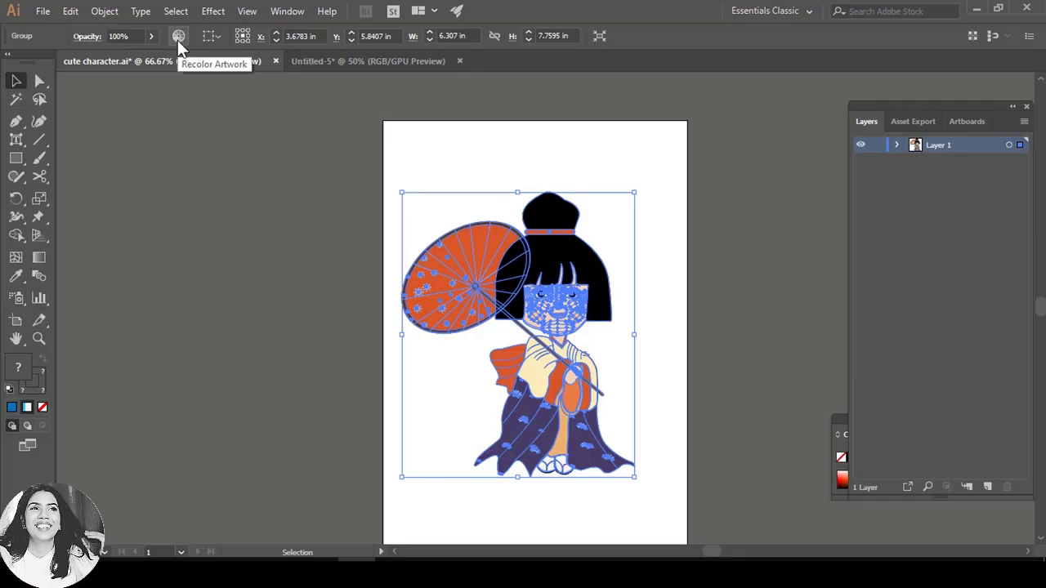
Open Recolor Artwork for the character and move its window aside.
{"action": "left_click", "coordinate": [178, 38]}
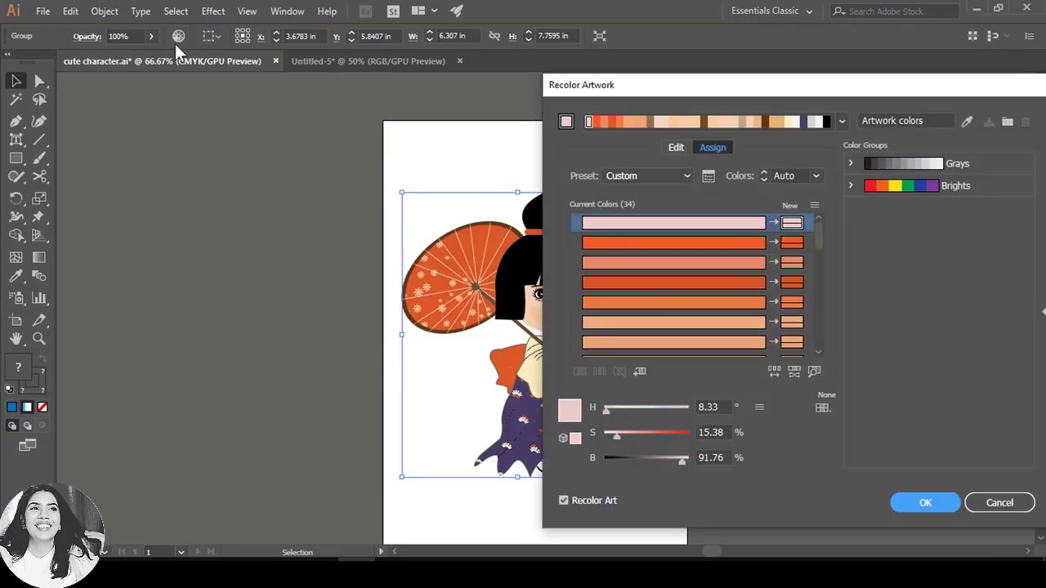
{"action": "left_click_drag", "start_coordinate": [727, 87], "coordinate": [826, 44]}
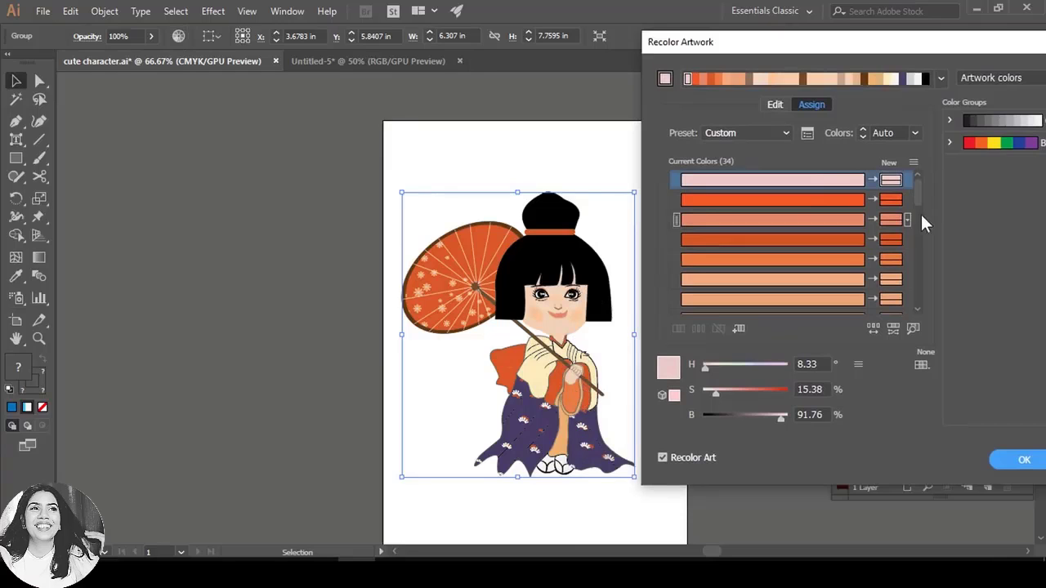
{"action": "scroll", "coordinate": [886, 227], "scroll_direction": "down", "scroll_amount": 3}
{"action": "scroll", "coordinate": [883, 236], "scroll_direction": "down", "scroll_amount": 3}
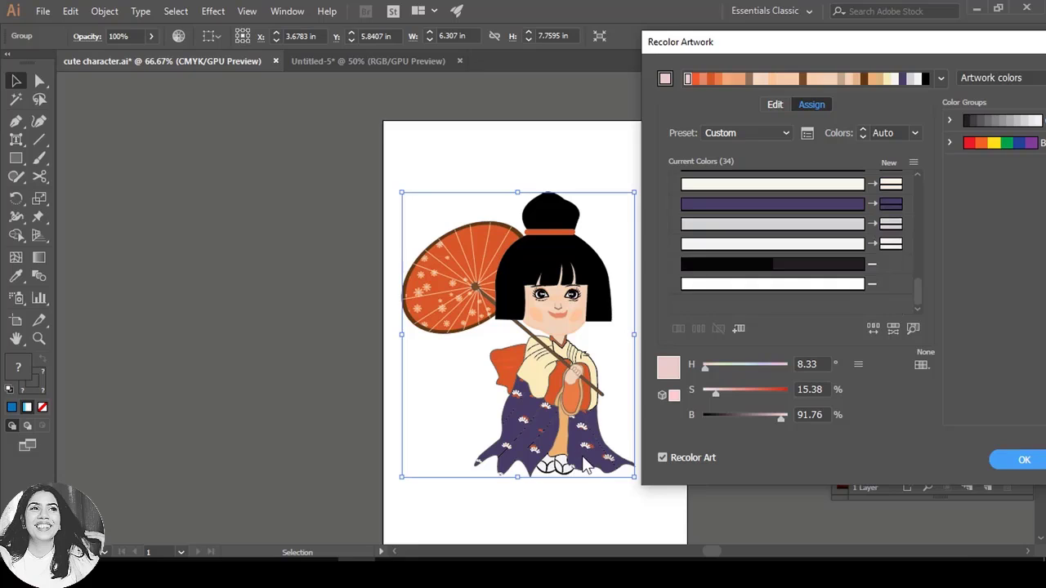
Change the kimono's purple to blue, hue 194 with brightness 50.
{"action": "left_click", "coordinate": [888, 208]}
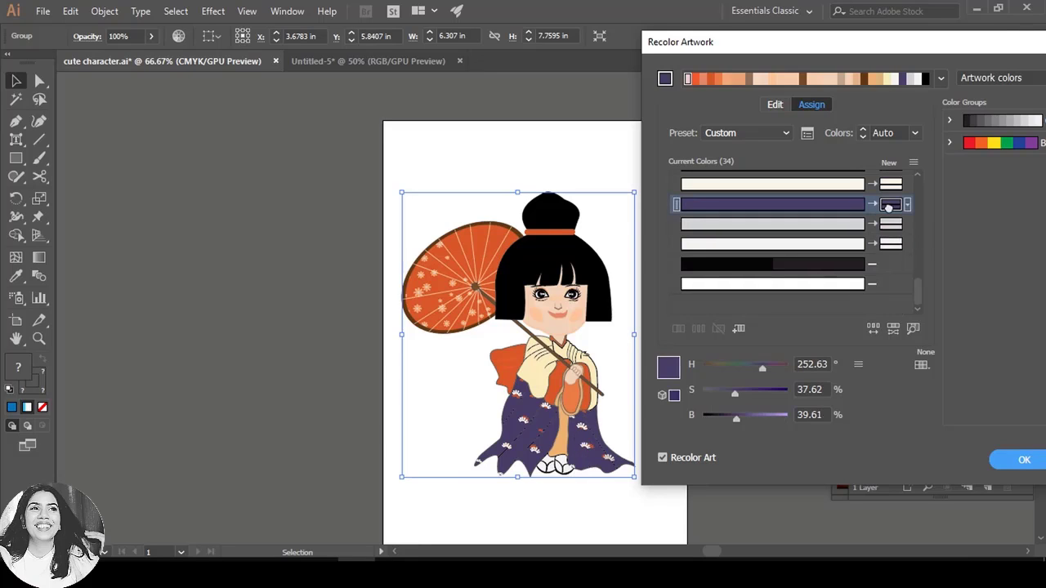
{"action": "left_click", "coordinate": [732, 365]}
{"action": "left_click", "coordinate": [762, 367]}
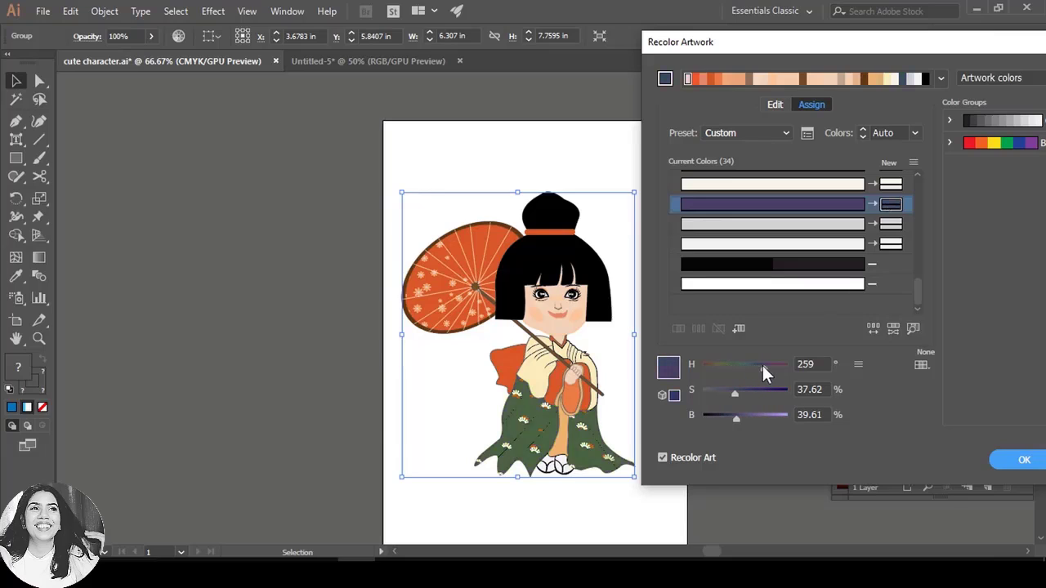
{"action": "mouse_move", "coordinate": [762, 366]}
{"action": "left_mouse_down"}
{"action": "mouse_move", "coordinate": [748, 367]}
{"action": "mouse_move", "coordinate": [743, 419]}
{"action": "left_mouse_up"}
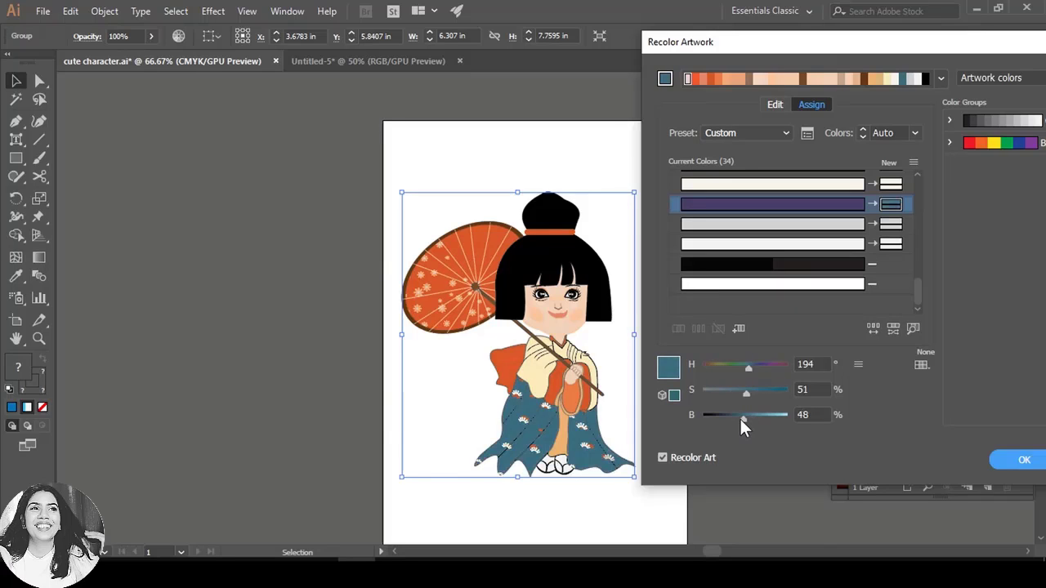
{"action": "left_click_drag", "start_coordinate": [745, 419], "coordinate": [747, 420]}
Apply the new colours to the artwork and deselect it.
{"action": "left_click_drag", "start_coordinate": [885, 49], "coordinate": [781, 53]}
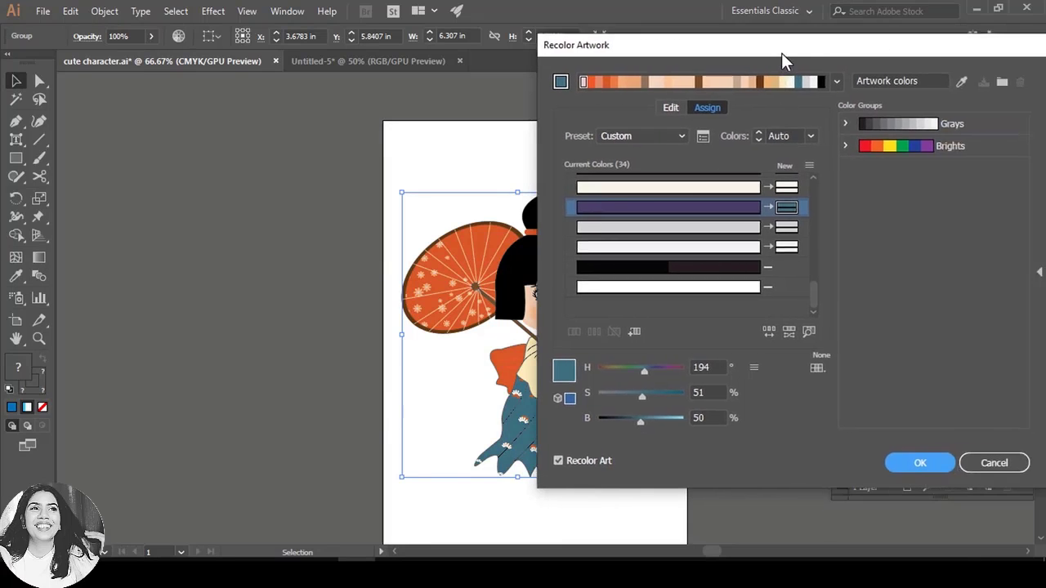
{"action": "left_click", "coordinate": [911, 466]}
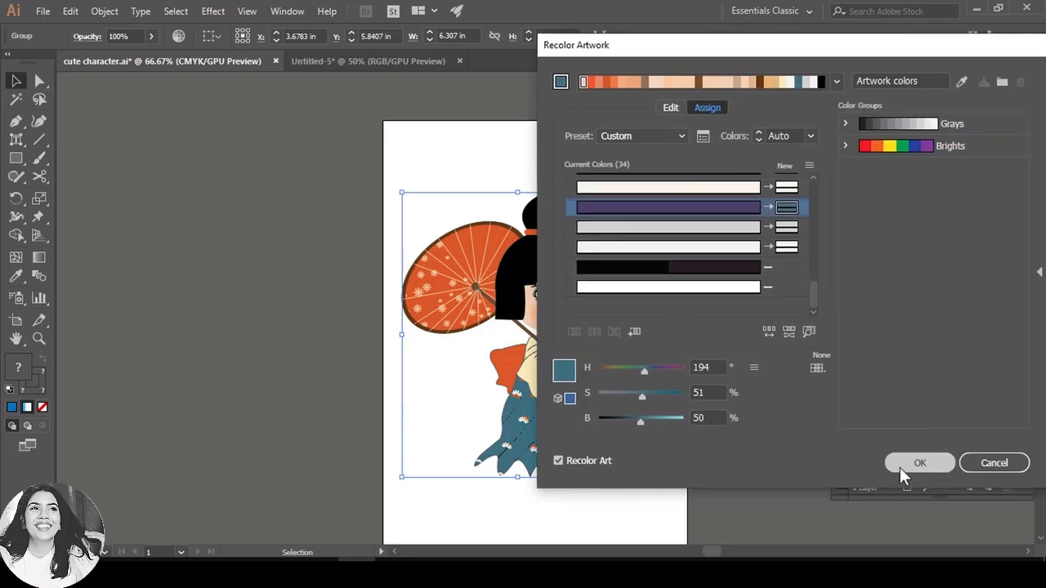
{"action": "left_click", "coordinate": [645, 455]}
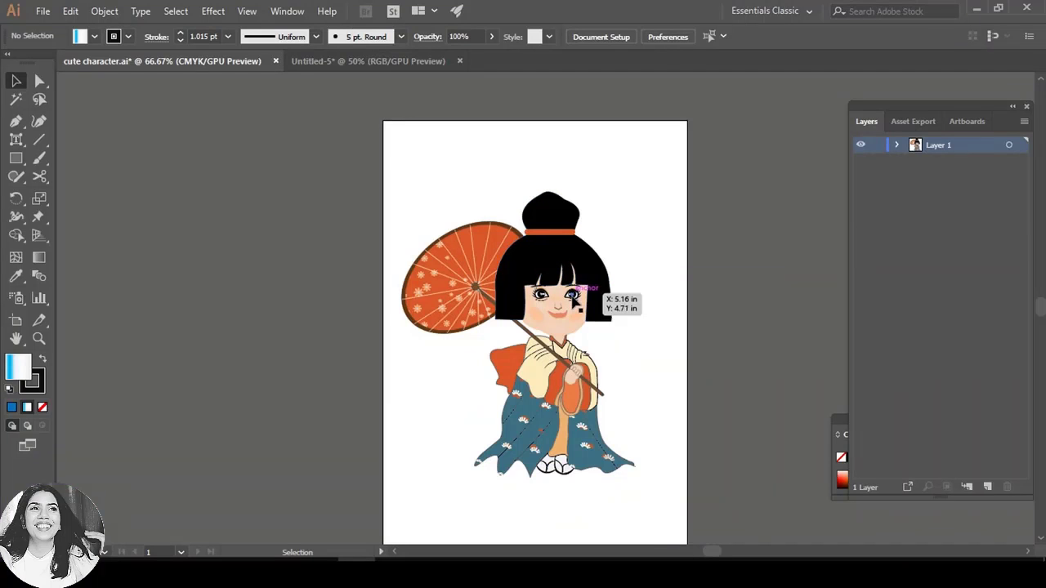
Zoom in and draw a curved Pen path down beside the kimono's right side.
{"action": "key", "text": "ctrl+plus"}
{"action": "key", "text": "ctrl+plus"}
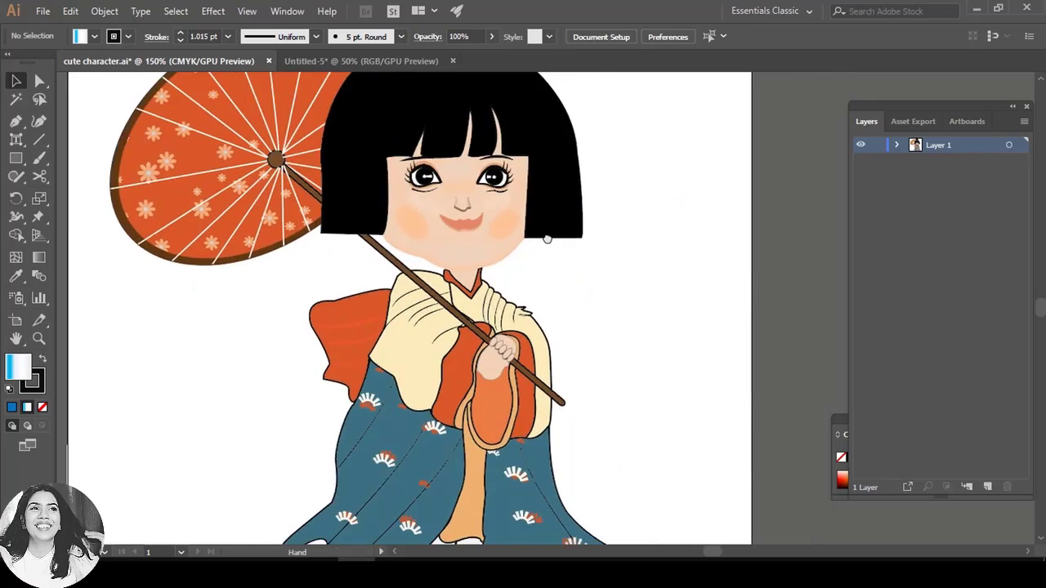
{"action": "left_click_drag", "start_coordinate": [727, 307], "coordinate": [536, 221]}
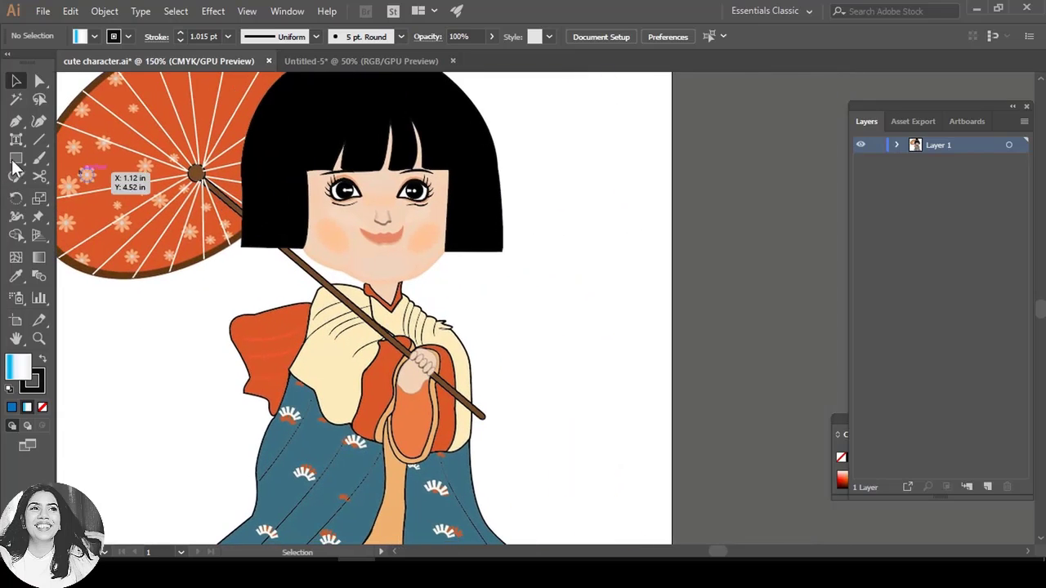
{"action": "left_click", "coordinate": [16, 123]}
{"action": "left_click", "coordinate": [461, 327]}
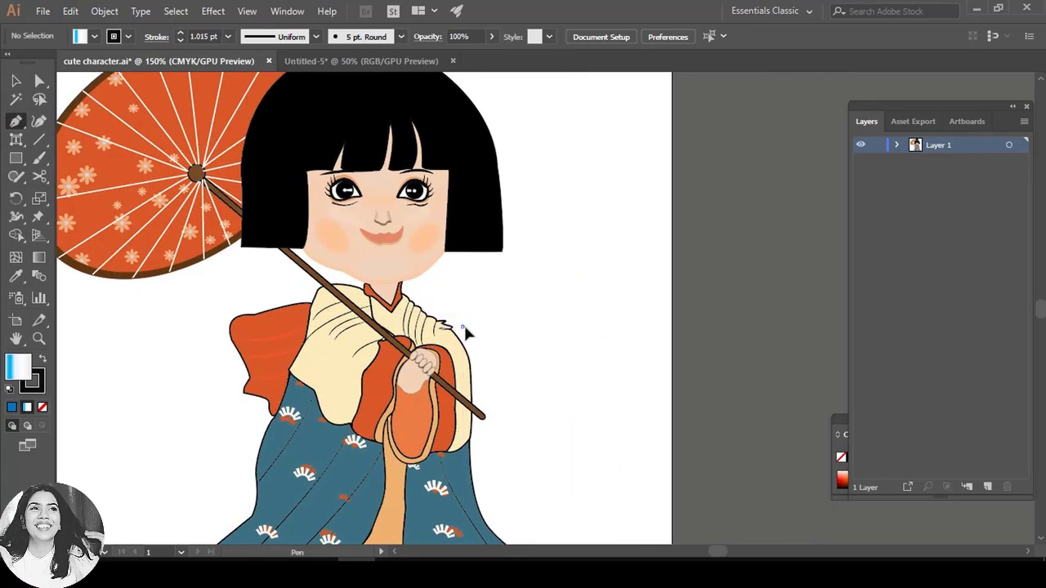
{"action": "mouse_move", "coordinate": [484, 434]}
{"action": "left_mouse_down"}
{"action": "mouse_move", "coordinate": [476, 502]}
{"action": "mouse_move", "coordinate": [482, 463]}
{"action": "left_mouse_up"}
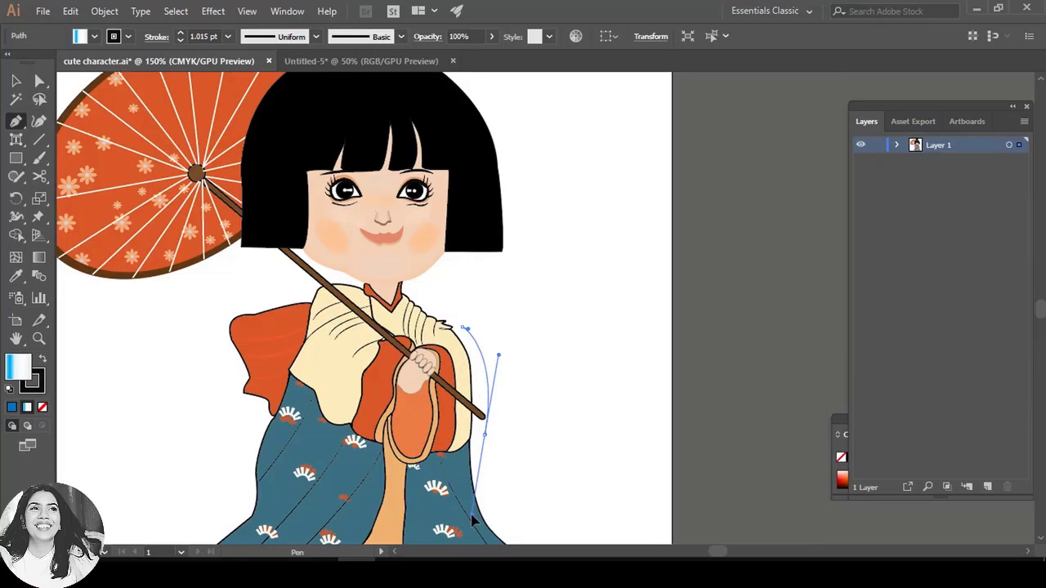
{"action": "scroll", "coordinate": [482, 464], "scroll_direction": "down", "scroll_amount": 3}
{"action": "left_click_drag", "start_coordinate": [554, 441], "coordinate": [625, 484]}
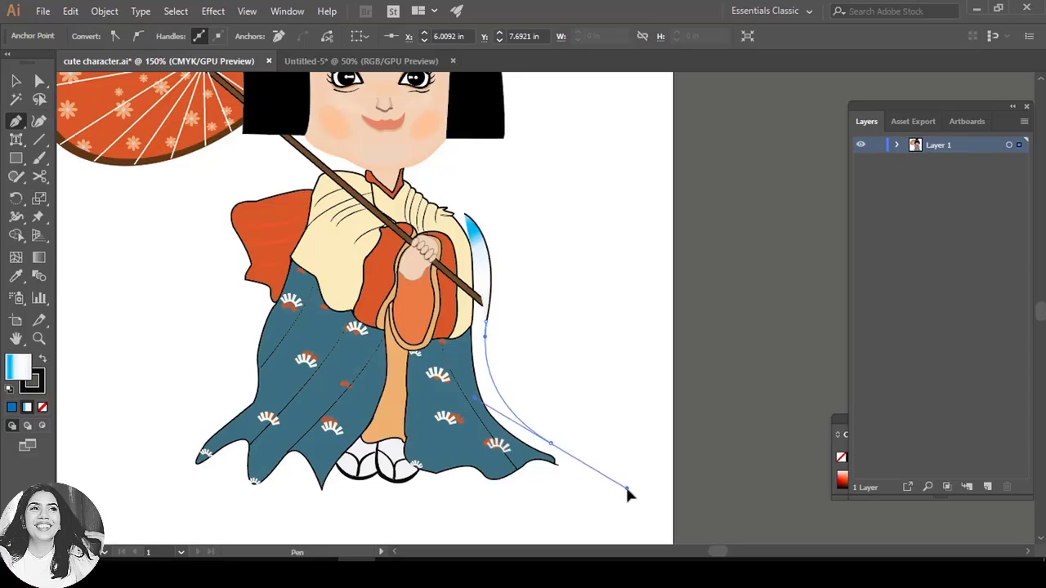
{"action": "key", "text": "v"}
Set the curved line's fill to None and zoom in closer on it.
{"action": "left_click", "coordinate": [629, 350]}
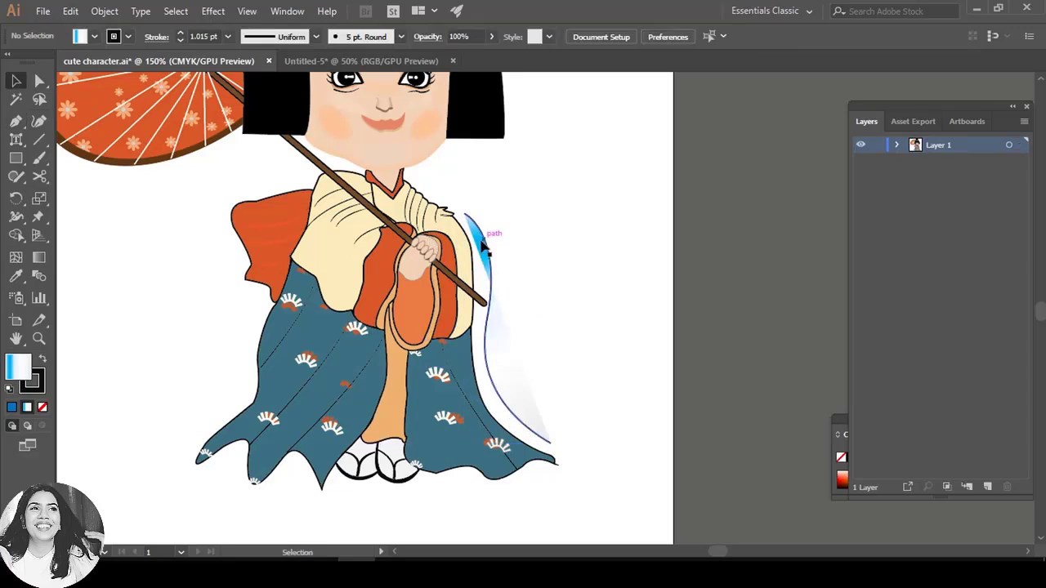
{"action": "left_click", "coordinate": [309, 147]}
{"action": "left_click", "coordinate": [96, 37]}
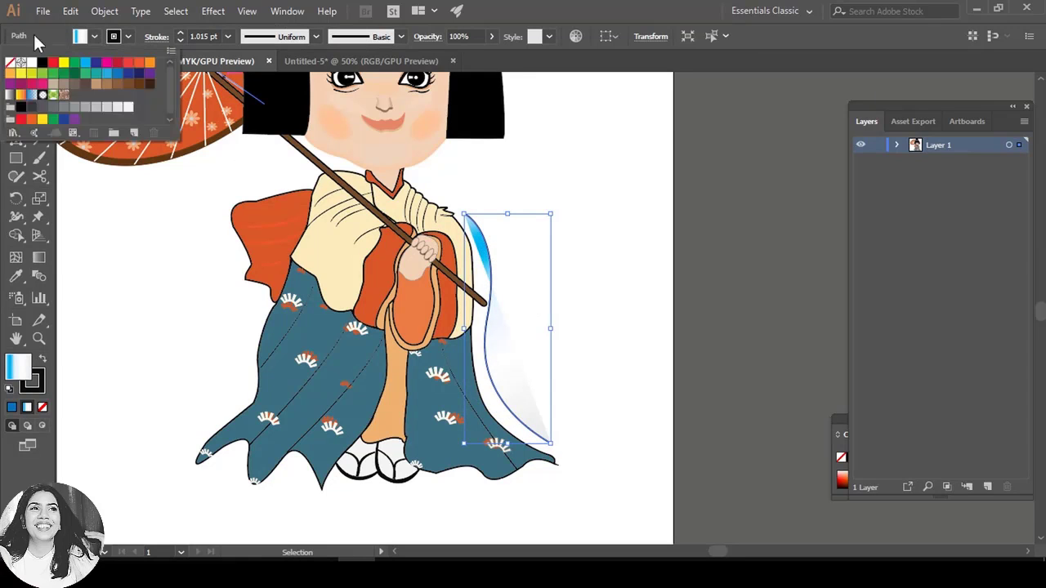
{"action": "left_click", "coordinate": [10, 66]}
{"action": "left_click", "coordinate": [605, 349]}
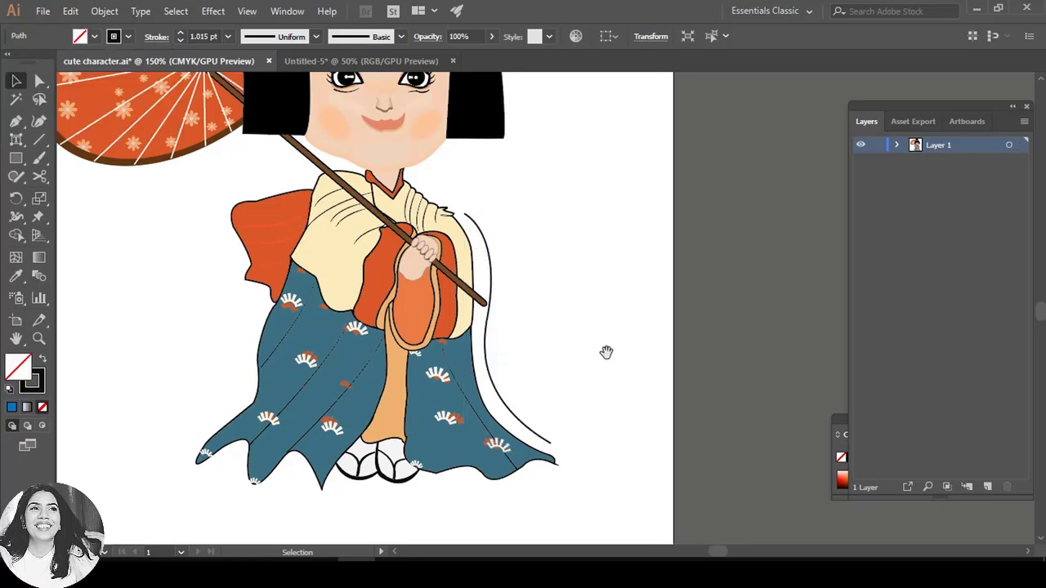
{"action": "key", "text": "ctrl+plus"}
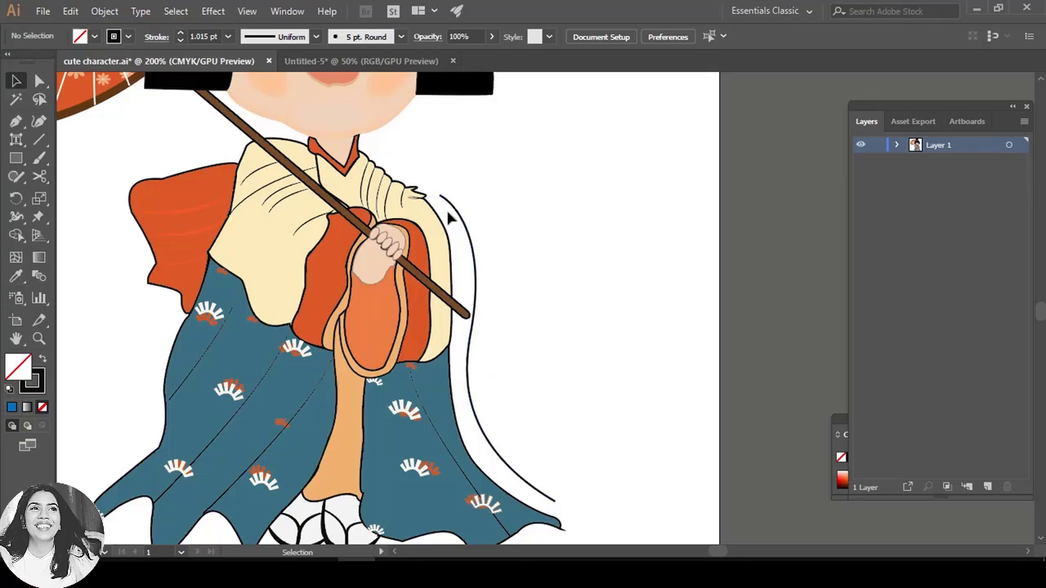
{"action": "left_click", "coordinate": [16, 216]}
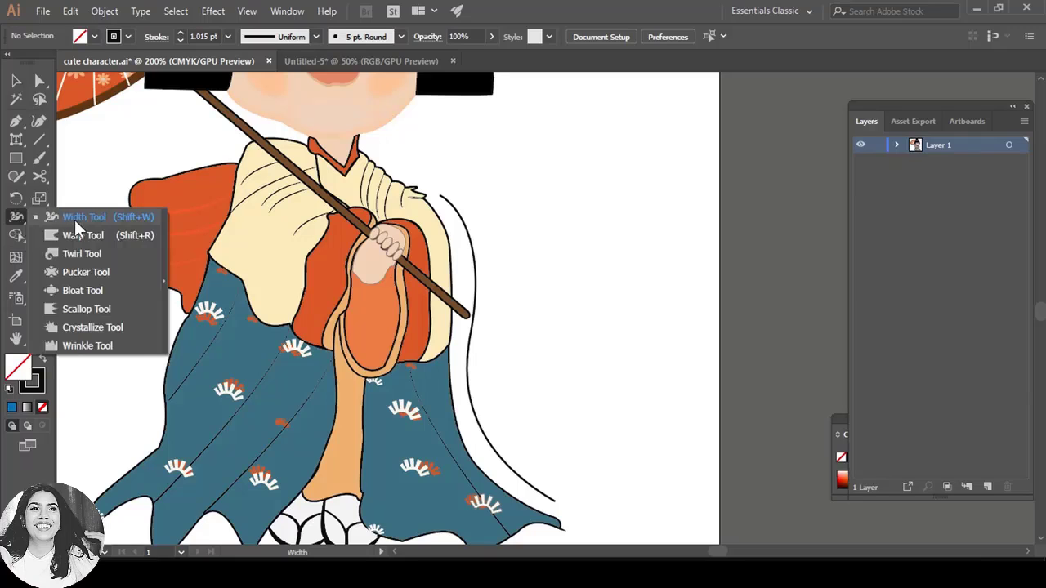
Widen the curved line's middle into a 9.082 pt tapered stroke, nudge it right, and fit the artboard.
{"action": "left_click", "coordinate": [74, 219]}
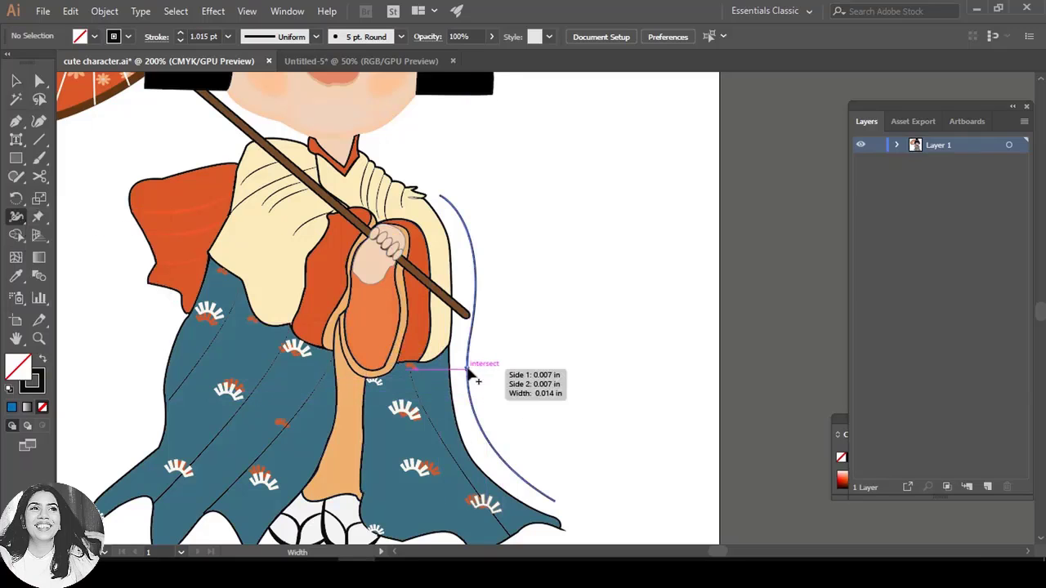
{"action": "left_click_drag", "start_coordinate": [470, 368], "coordinate": [487, 373]}
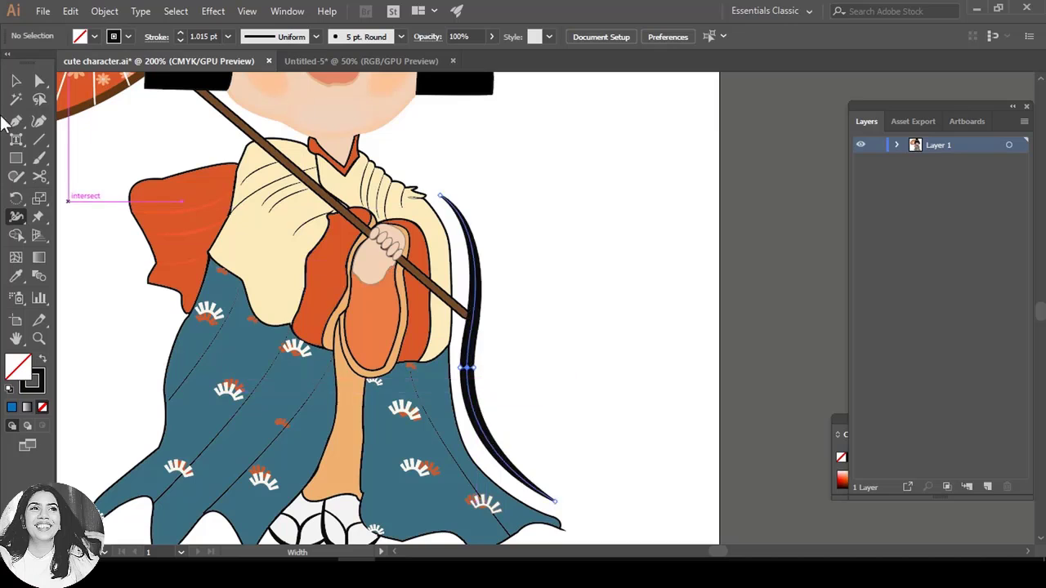
{"action": "left_click", "coordinate": [15, 82]}
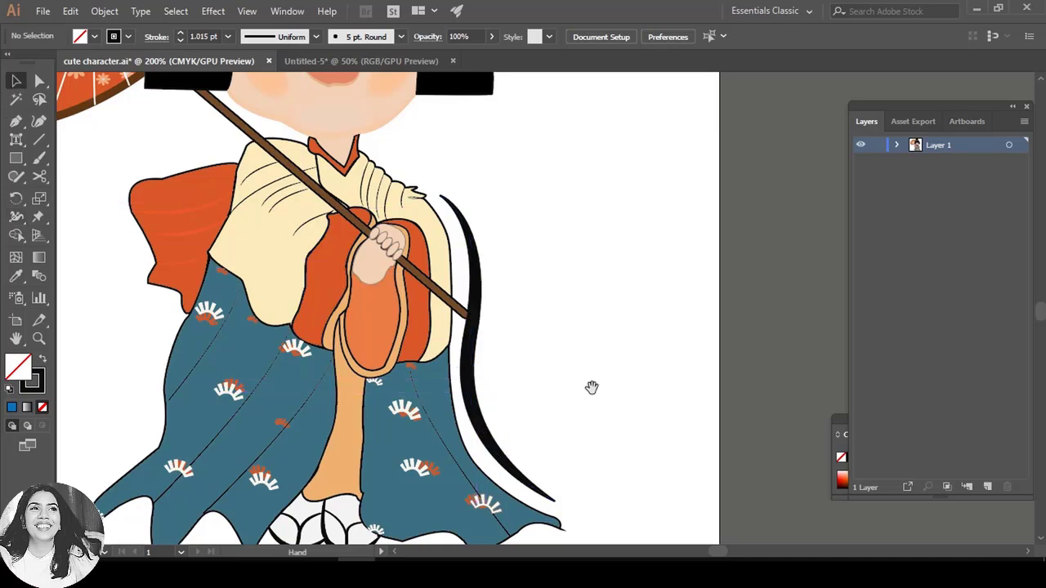
{"action": "left_click_drag", "start_coordinate": [486, 398], "coordinate": [555, 394]}
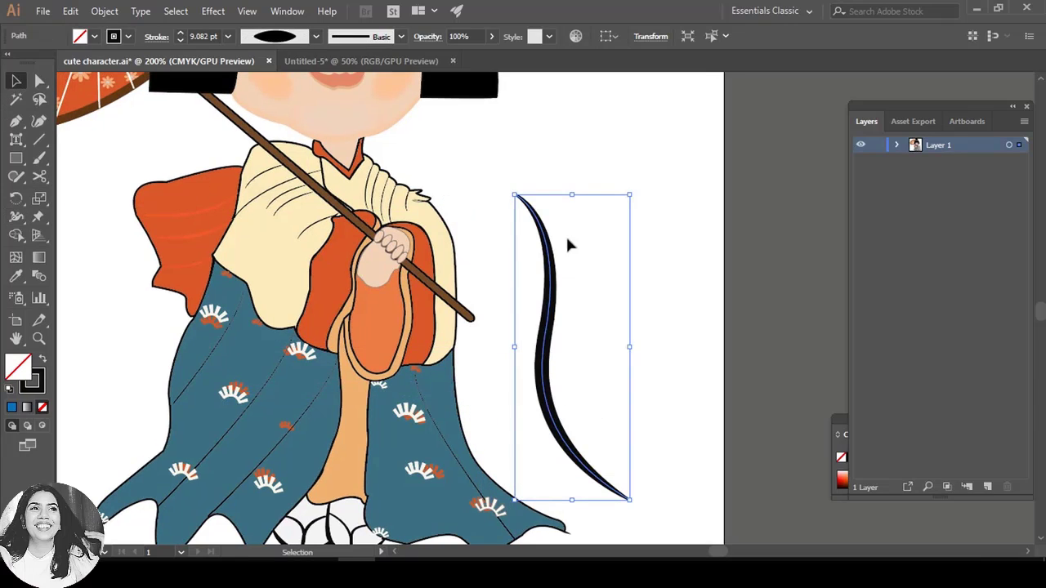
{"action": "left_click", "coordinate": [662, 325]}
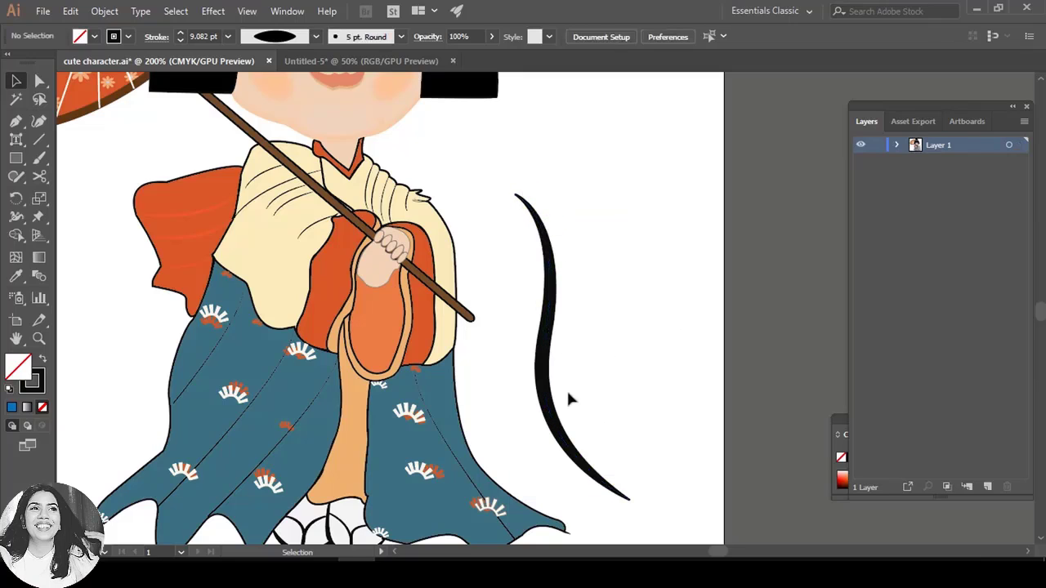
{"action": "left_click_drag", "start_coordinate": [612, 329], "coordinate": [644, 313]}
{"action": "key", "text": "ctrl+0"}
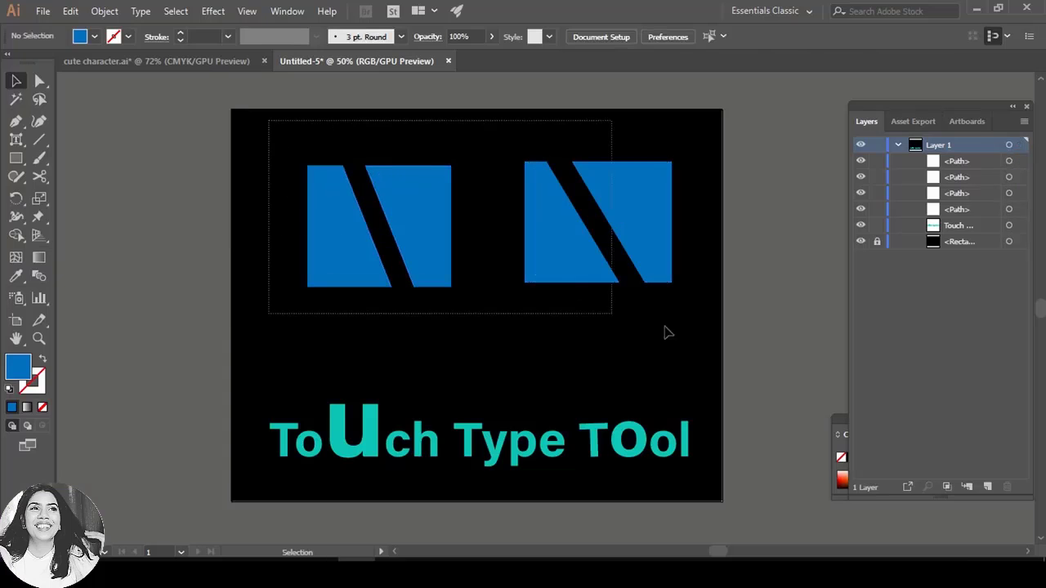
Delete the blue square pieces and draw a 165 px blue circle near the artboard's top left.
{"action": "left_click_drag", "start_coordinate": [269, 120], "coordinate": [705, 330]}
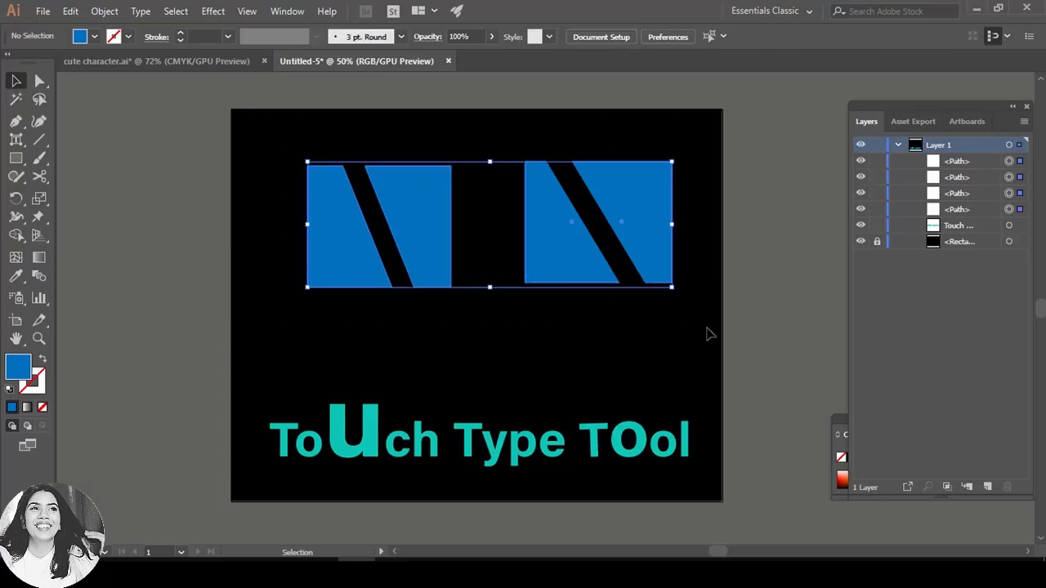
{"action": "key", "text": "Delete"}
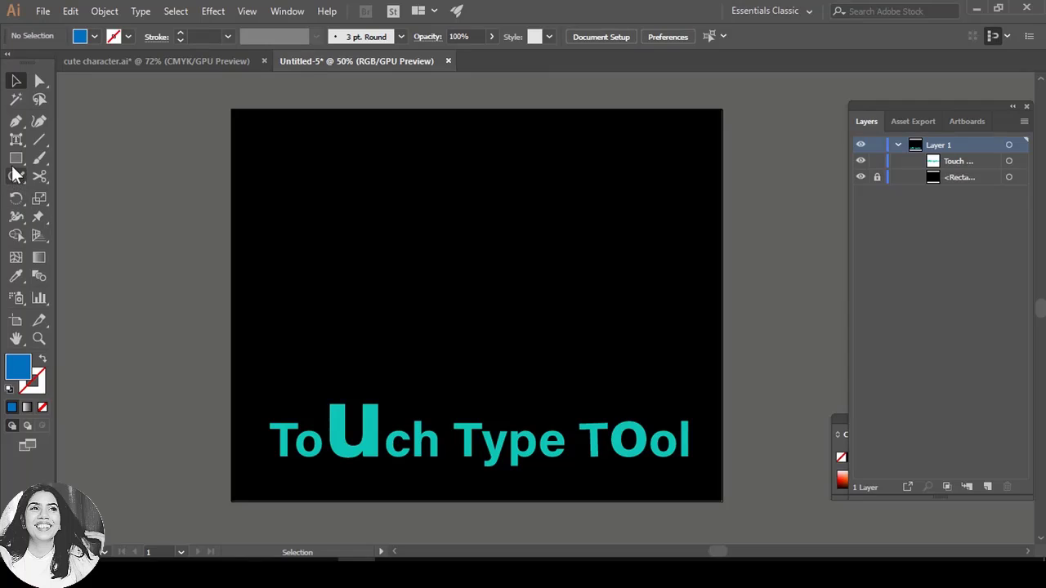
{"action": "left_click", "coordinate": [16, 159]}
{"action": "left_click", "coordinate": [85, 195]}
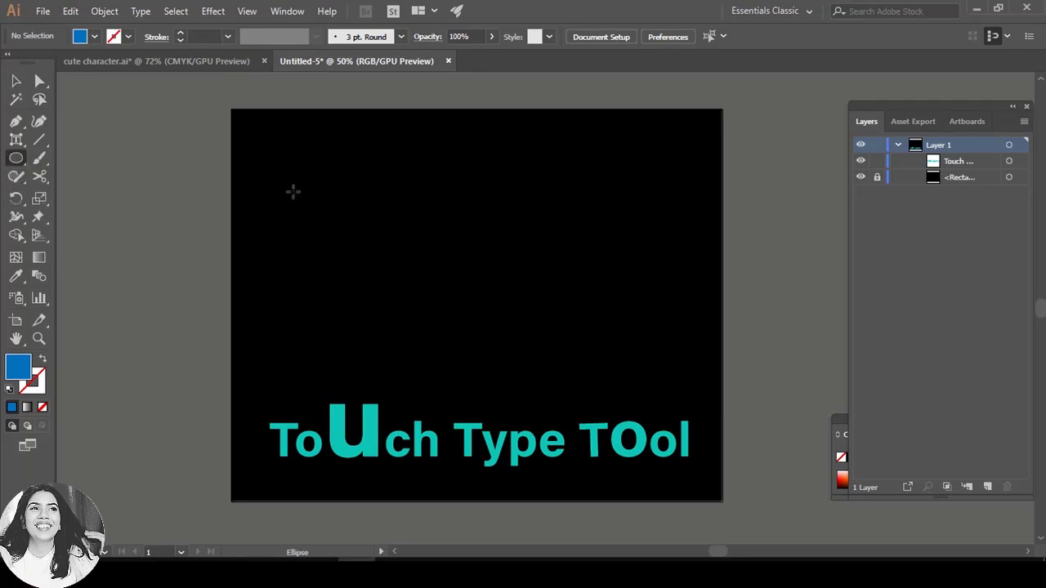
{"action": "mouse_move", "coordinate": [291, 191]}
{"action": "left_mouse_down"}
{"action": "mouse_move", "coordinate": [381, 296]}
{"action": "mouse_move", "coordinate": [354, 253]}
{"action": "left_mouse_up"}
{"action": "key", "text": "v"}
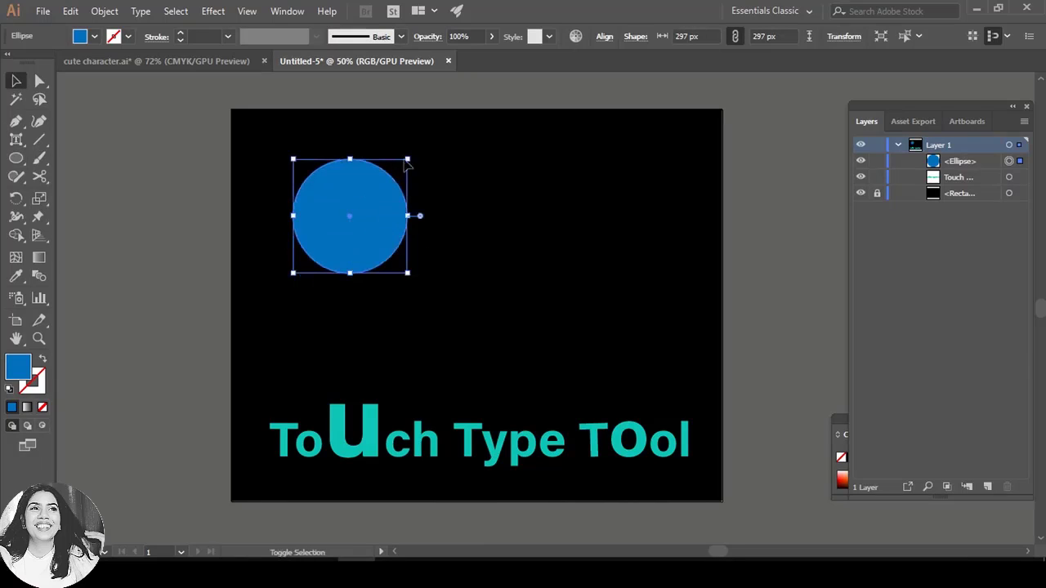
{"action": "left_click_drag", "start_coordinate": [407, 158], "coordinate": [372, 211]}
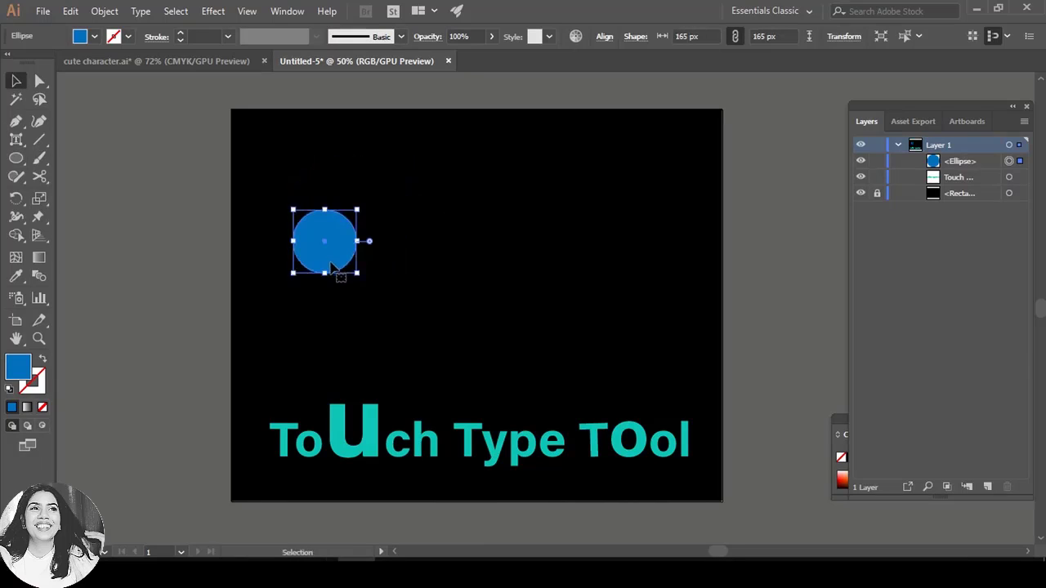
Duplicate the circle into four overlapping circles arranged two by two.
{"action": "scroll", "coordinate": [330, 269], "scroll_direction": "up", "scroll_amount": 2}
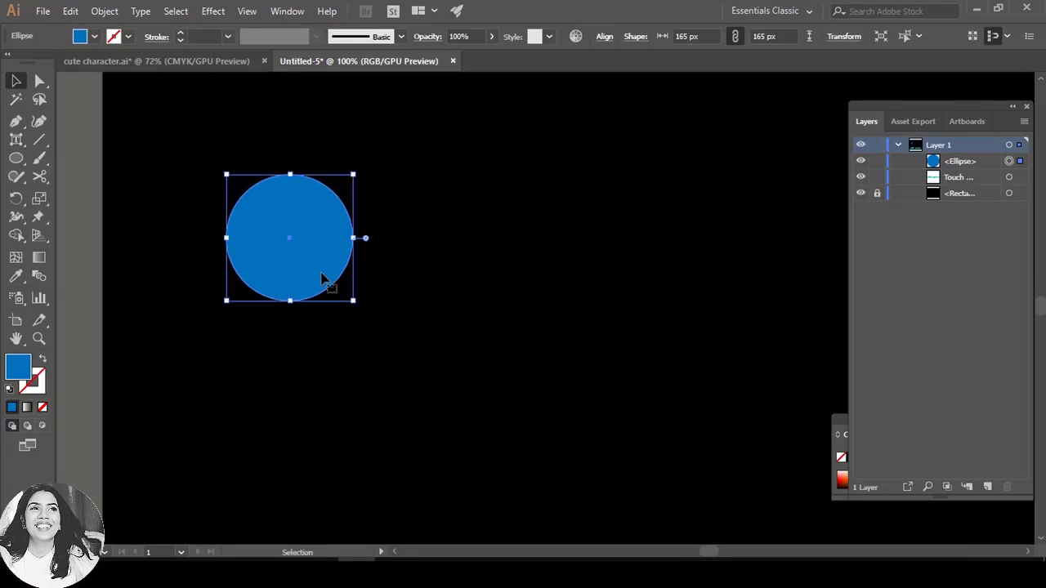
{"action": "mouse_move", "coordinate": [316, 273]}
{"action": "left_mouse_down"}
{"action": "mouse_move", "coordinate": [444, 285]}
{"action": "mouse_move", "coordinate": [435, 280]}
{"action": "left_mouse_up"}
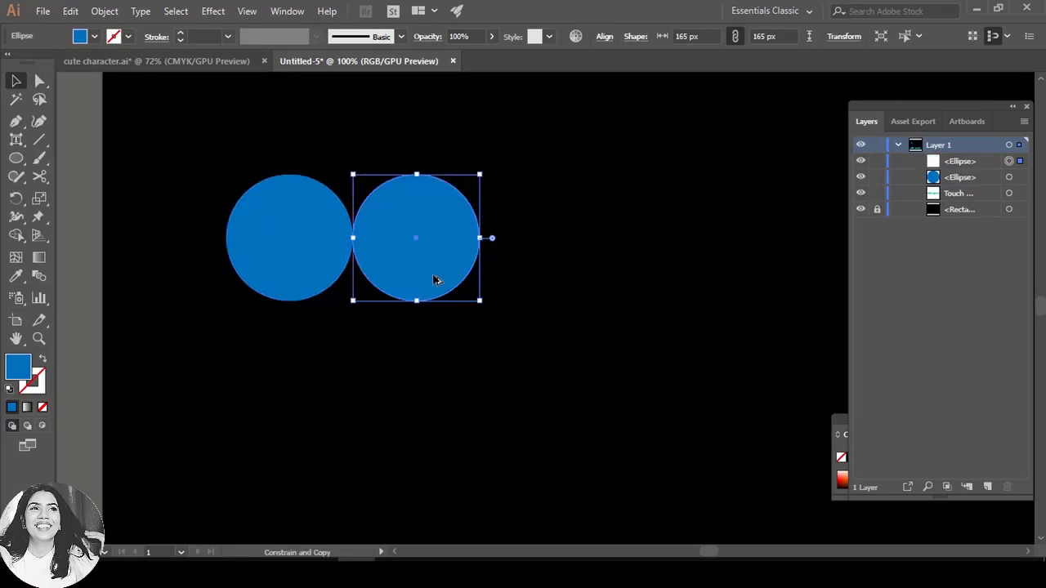
{"action": "left_click_drag", "start_coordinate": [425, 334], "coordinate": [422, 346]}
{"action": "key", "text": "ctrl+z"}
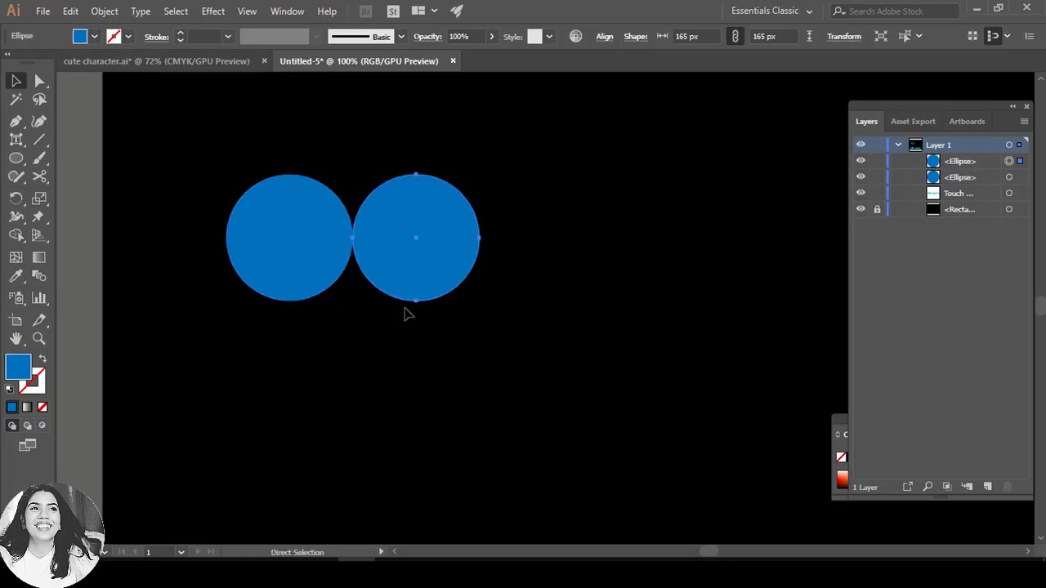
{"action": "left_click", "coordinate": [275, 238], "text": "shift"}
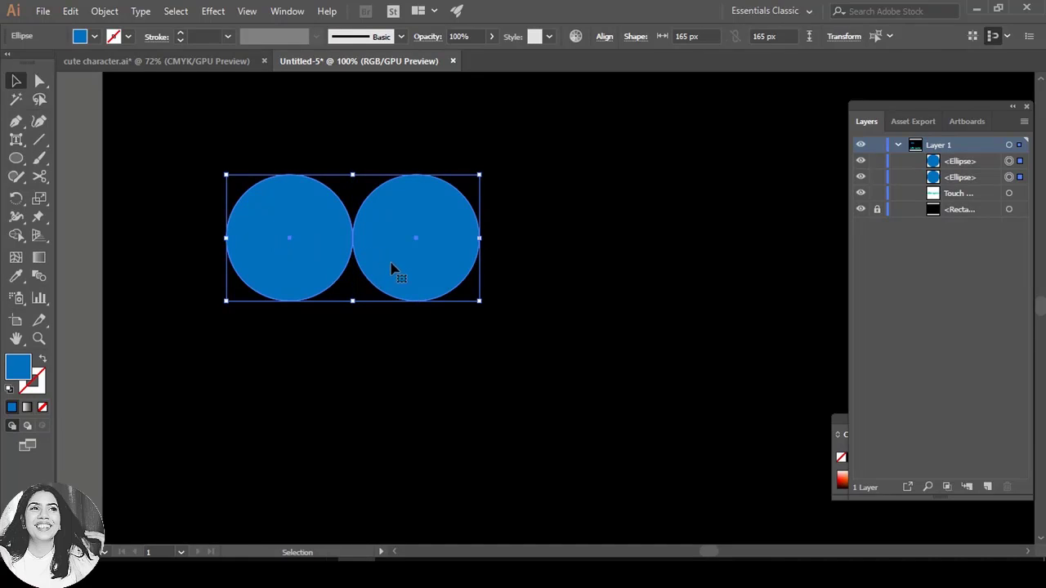
{"action": "left_click_drag", "start_coordinate": [392, 267], "coordinate": [391, 391]}
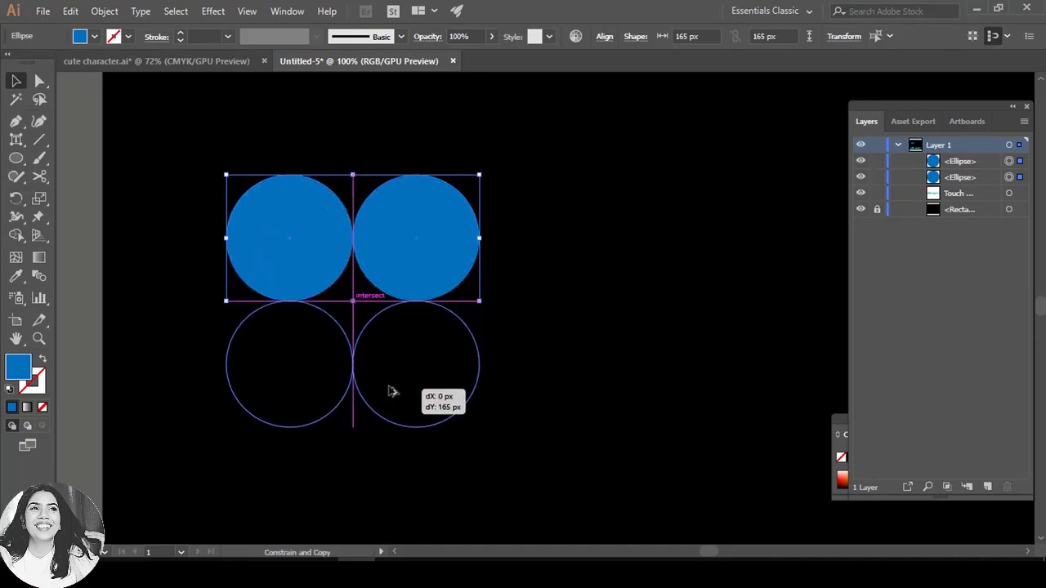
{"action": "left_click", "coordinate": [508, 375]}
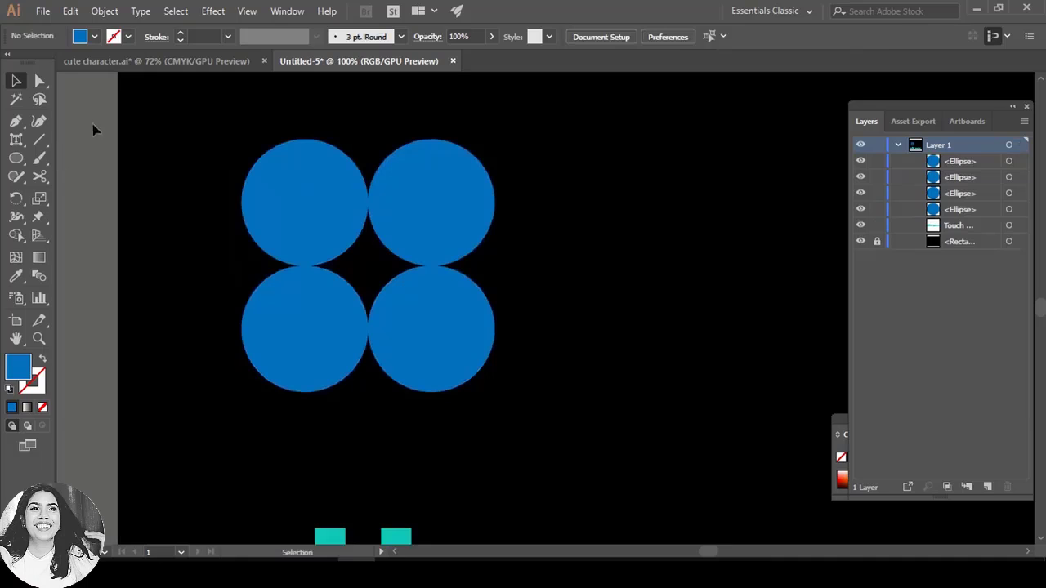
Unite all four circles into one four-lobed flower with Shape Builder, then zoom out.
{"action": "left_click_drag", "start_coordinate": [93, 129], "coordinate": [533, 418]}
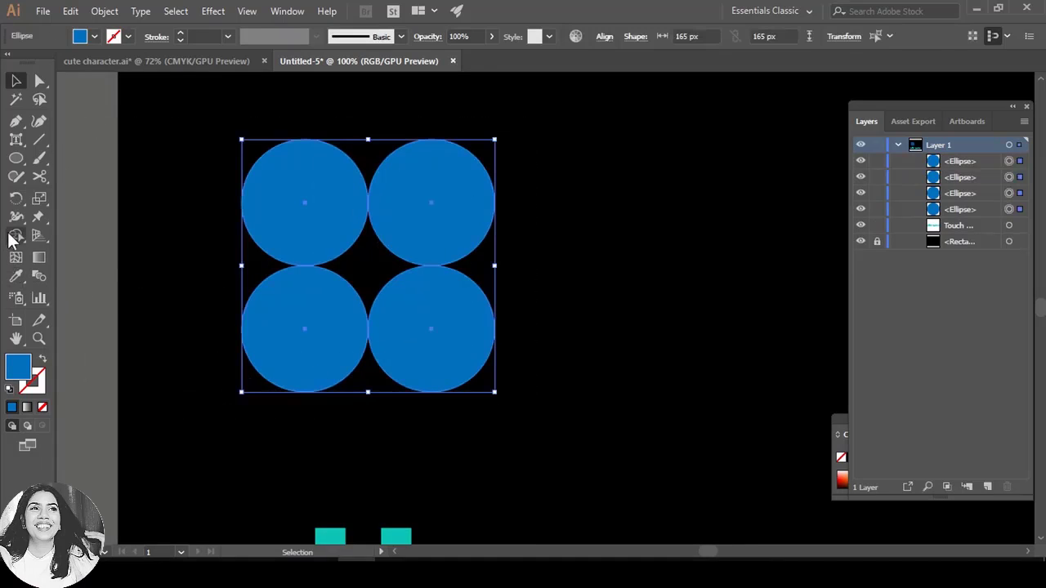
{"action": "left_click_drag", "start_coordinate": [15, 236], "coordinate": [78, 236]}
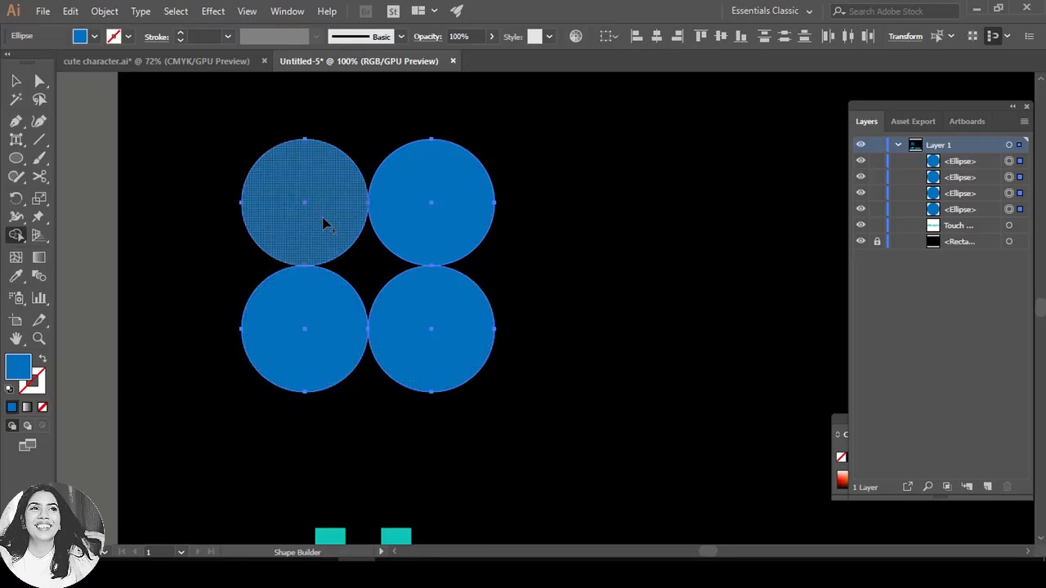
{"action": "left_click_drag", "start_coordinate": [323, 224], "coordinate": [295, 278]}
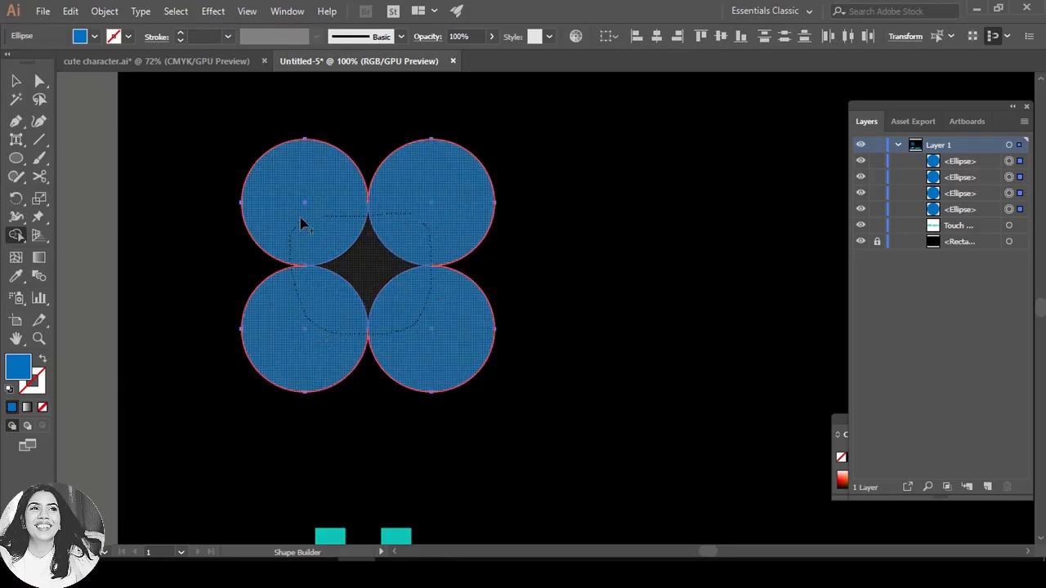
{"action": "left_click_drag", "start_coordinate": [309, 213], "coordinate": [305, 199]}
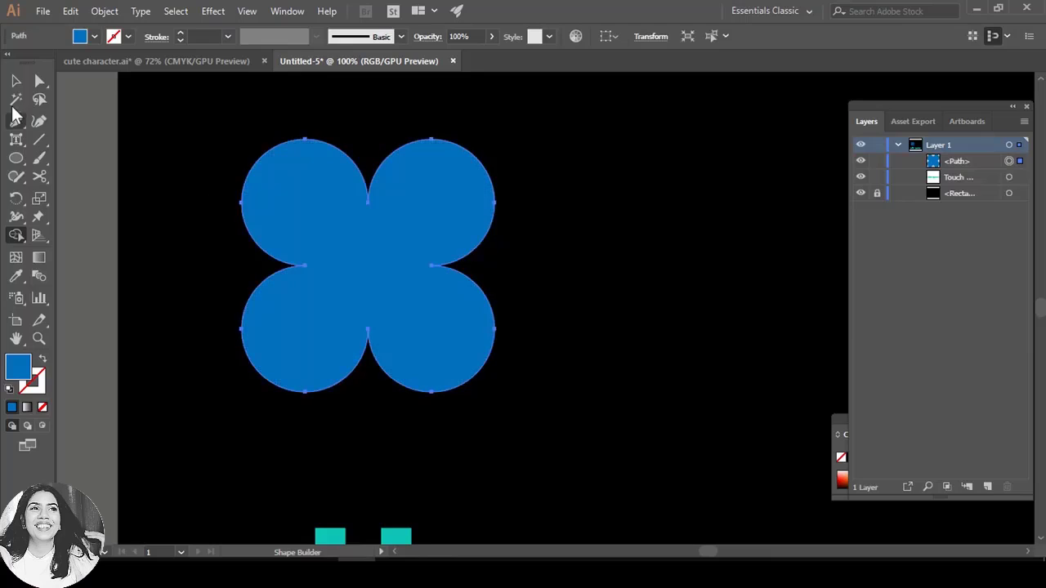
{"action": "left_click", "coordinate": [16, 82]}
{"action": "key", "text": "ctrl+minus"}
{"action": "key", "text": "ctrl+minus"}
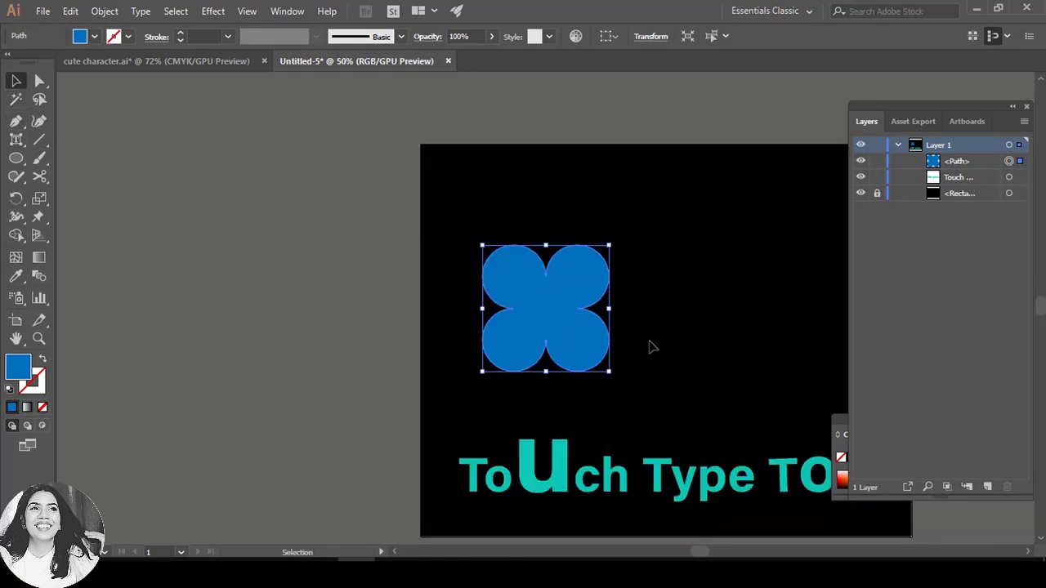
Draw a small white-filled circle centred on the blue flower.
{"action": "left_click_drag", "start_coordinate": [504, 335], "coordinate": [308, 294]}
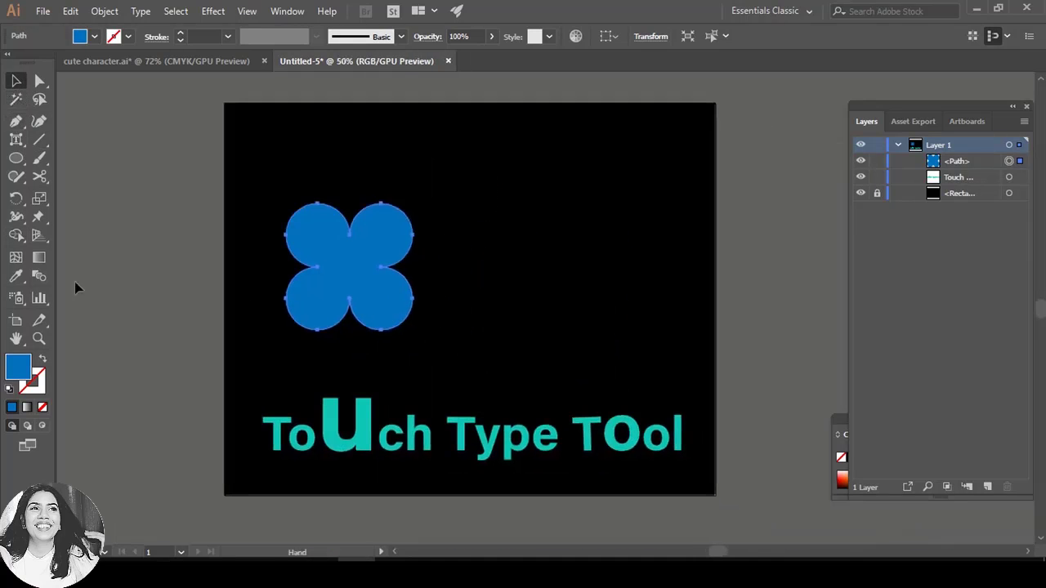
{"action": "left_click", "coordinate": [16, 159]}
{"action": "left_click_drag", "start_coordinate": [335, 256], "coordinate": [367, 286]}
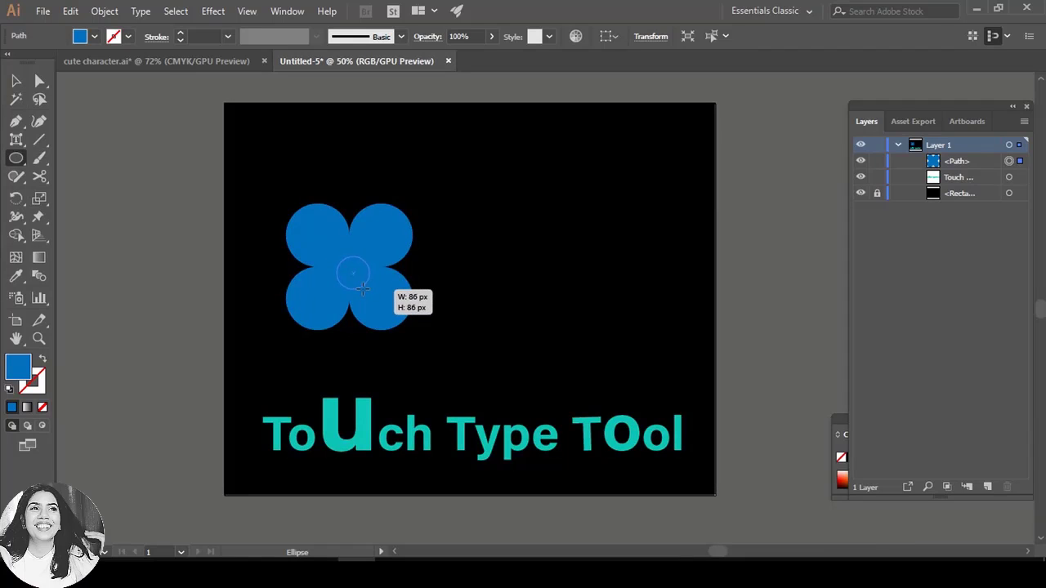
{"action": "left_click", "coordinate": [94, 36]}
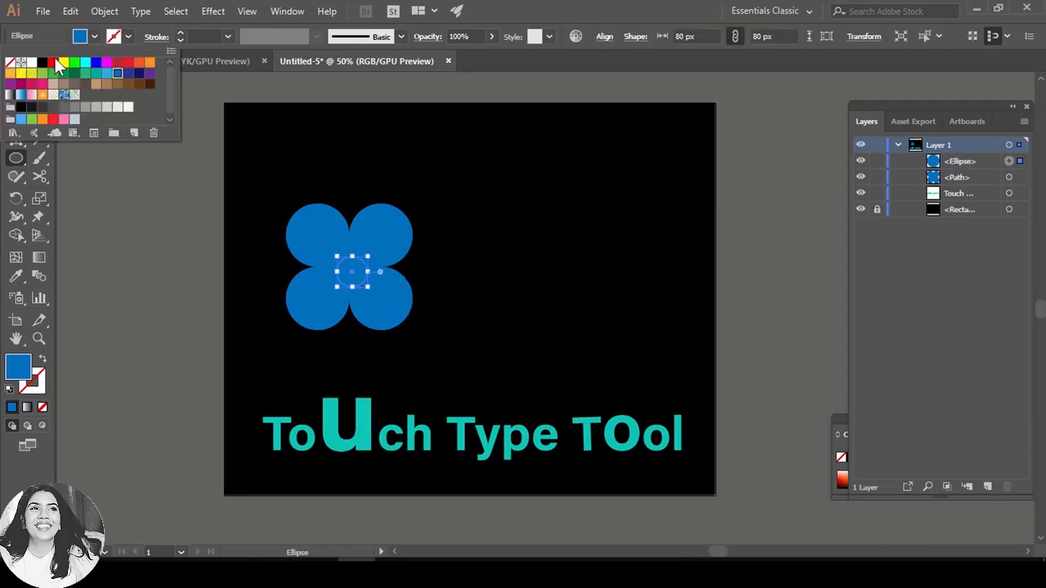
{"action": "left_click", "coordinate": [32, 63]}
{"action": "key", "text": "Escape"}
{"action": "key", "text": "v"}
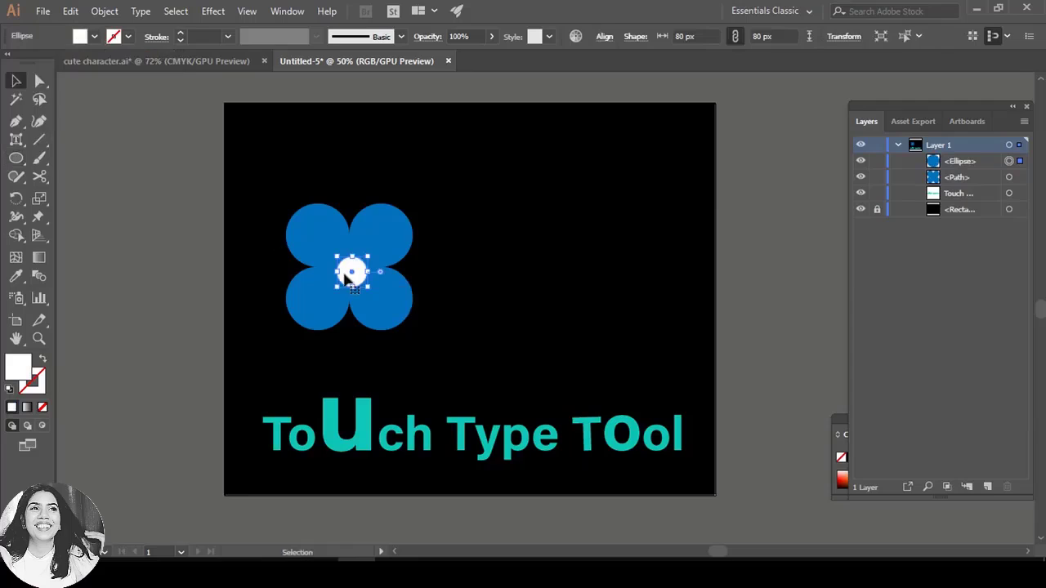
{"action": "left_click_drag", "start_coordinate": [353, 278], "coordinate": [349, 277]}
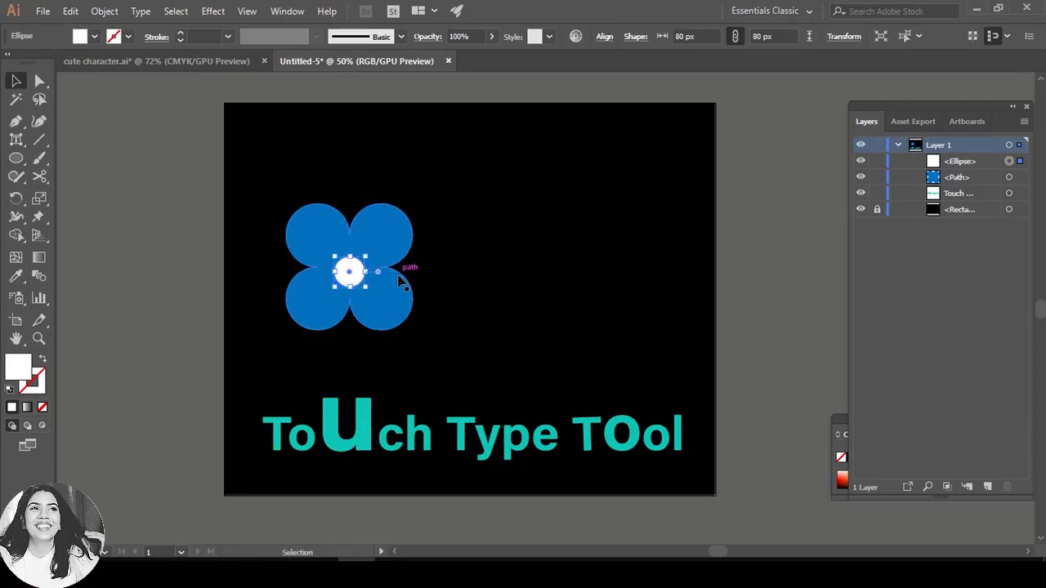
Cut the centre region out of the flower with Shape Builder and move the white circle aside.
{"action": "left_click", "coordinate": [276, 299]}
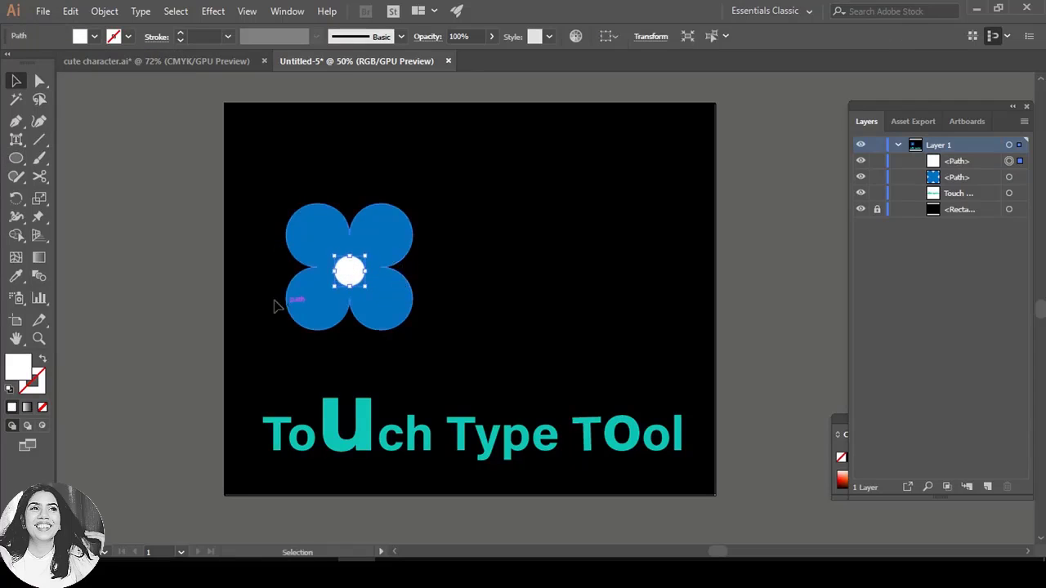
{"action": "left_click_drag", "start_coordinate": [349, 272], "coordinate": [486, 303]}
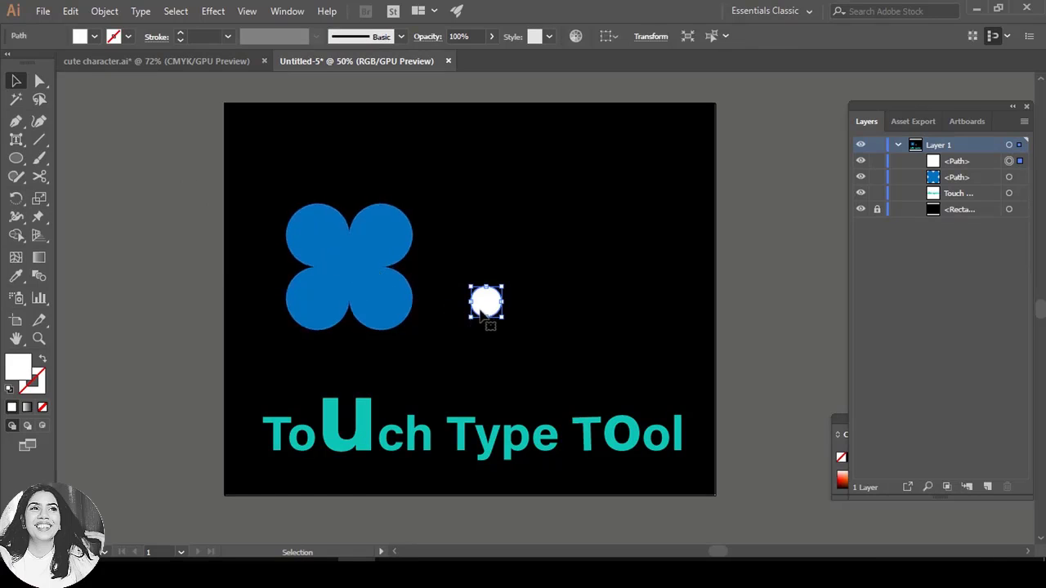
{"action": "key", "text": "ctrl+z"}
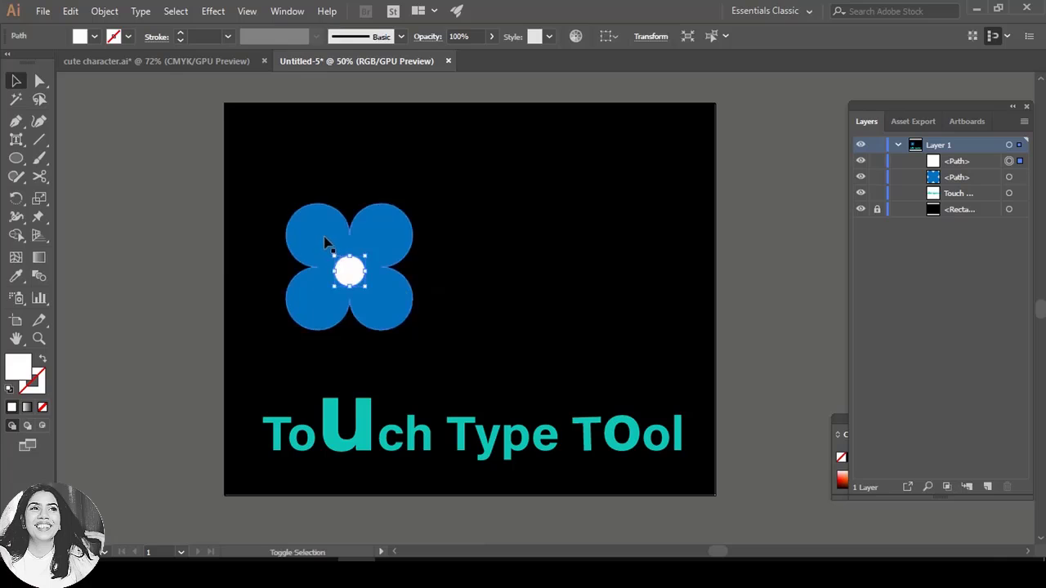
{"action": "left_click", "coordinate": [325, 241], "text": "shift"}
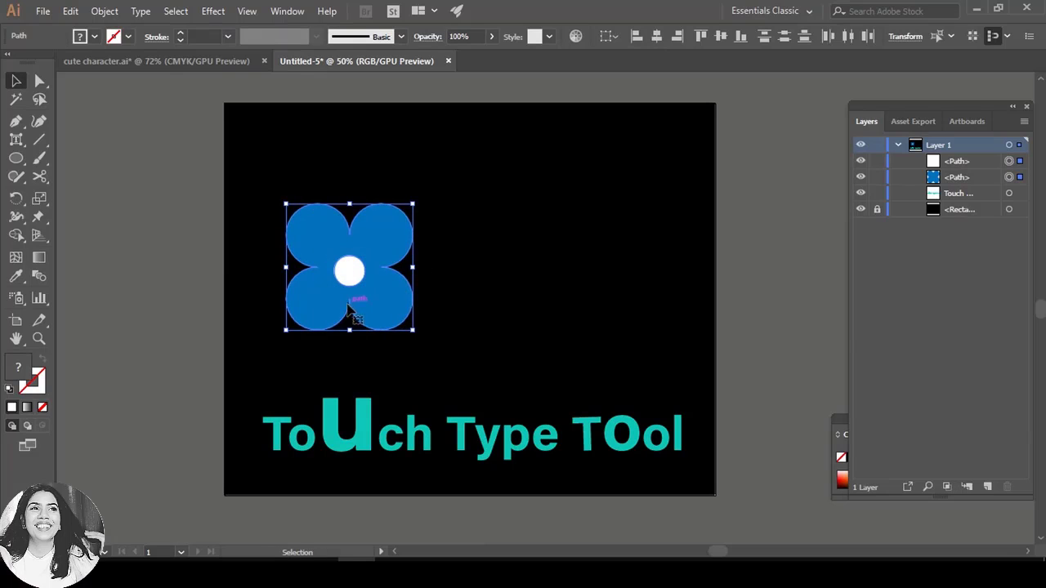
{"action": "left_click", "coordinate": [16, 237]}
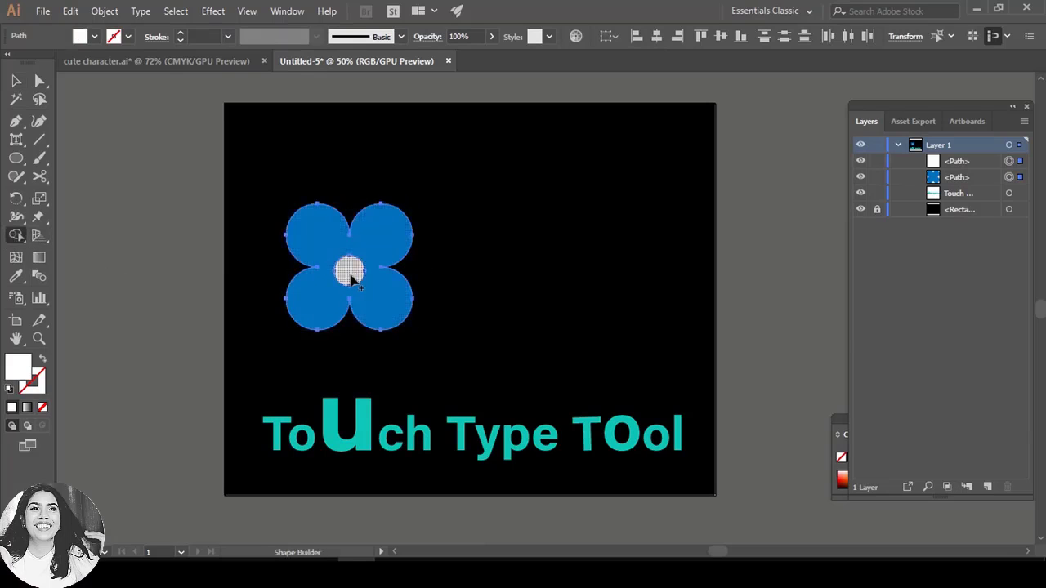
{"action": "left_click", "coordinate": [352, 280]}
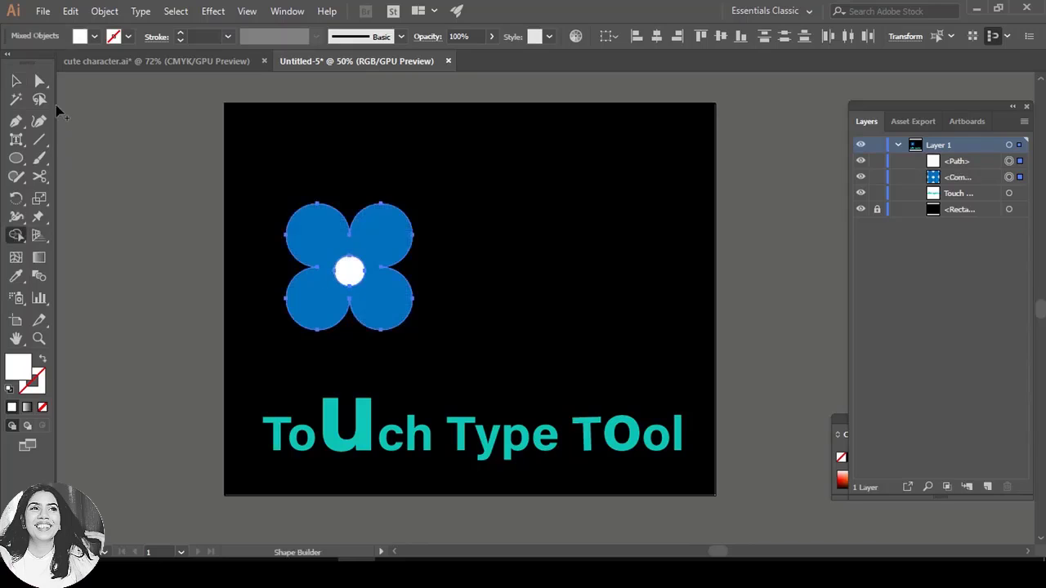
{"action": "left_click", "coordinate": [16, 80]}
{"action": "left_click_drag", "start_coordinate": [347, 272], "coordinate": [493, 295]}
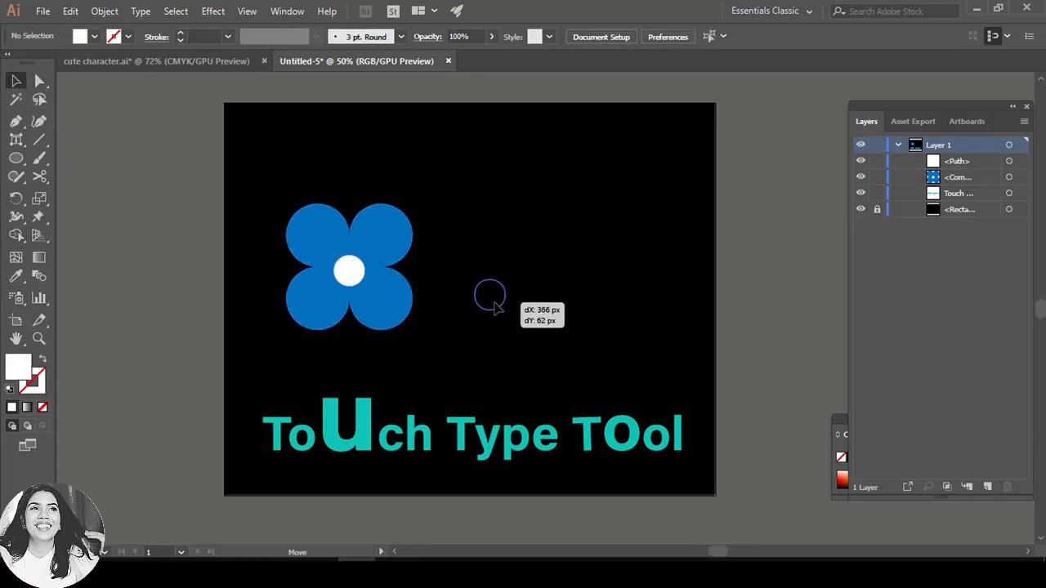
{"action": "left_click", "coordinate": [408, 319]}
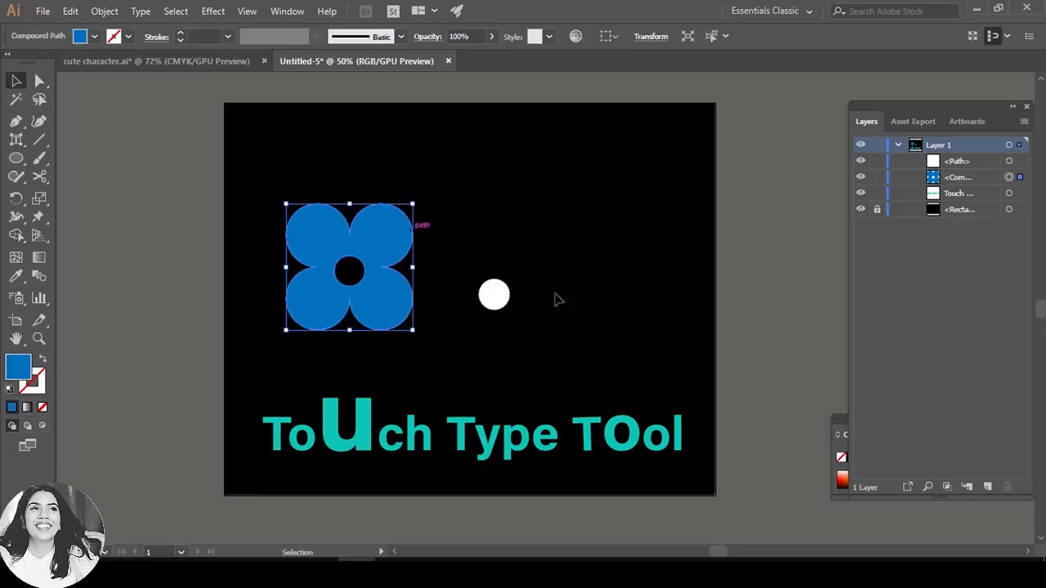
Draw a blue square right of the flower plus an overlapping offset copy.
{"action": "left_click", "coordinate": [17, 160]}
{"action": "left_click", "coordinate": [91, 157]}
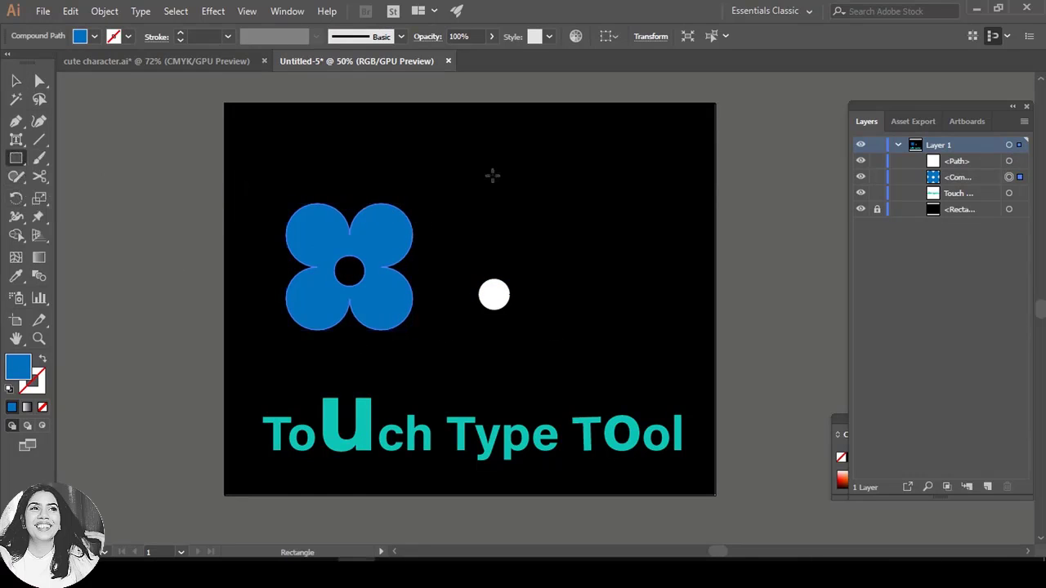
{"action": "left_click_drag", "start_coordinate": [494, 175], "coordinate": [580, 263]}
{"action": "key", "text": "v"}
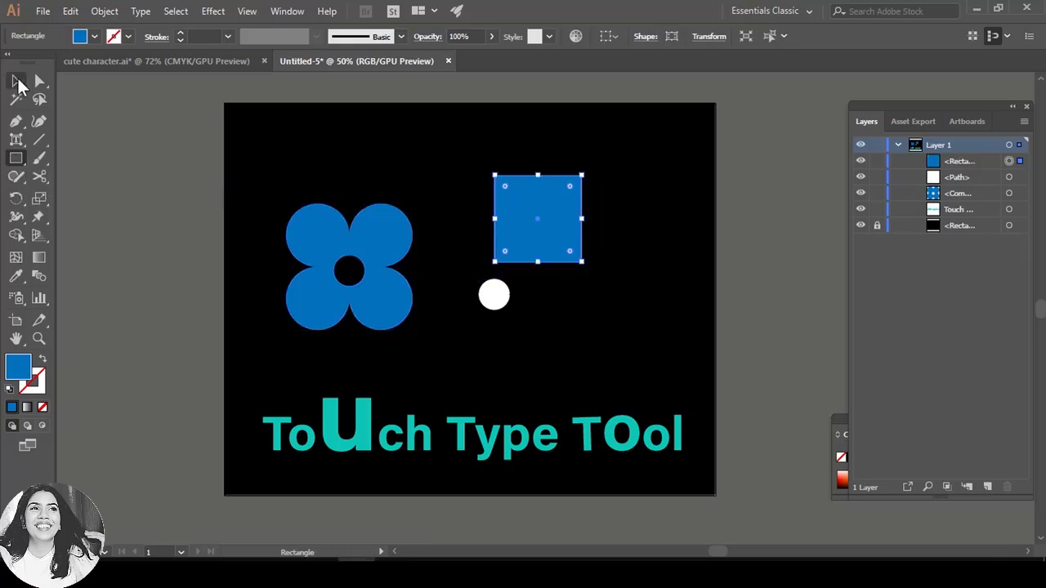
{"action": "left_click_drag", "start_coordinate": [551, 241], "coordinate": [536, 219]}
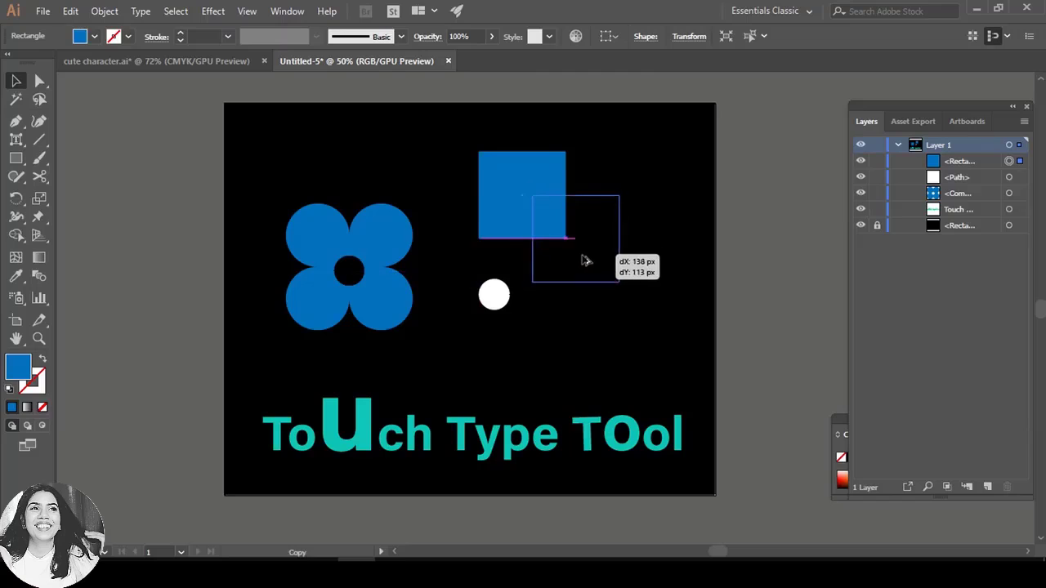
{"action": "left_click_drag", "start_coordinate": [594, 257], "coordinate": [588, 266]}
{"action": "left_click_drag", "start_coordinate": [495, 294], "coordinate": [439, 350]}
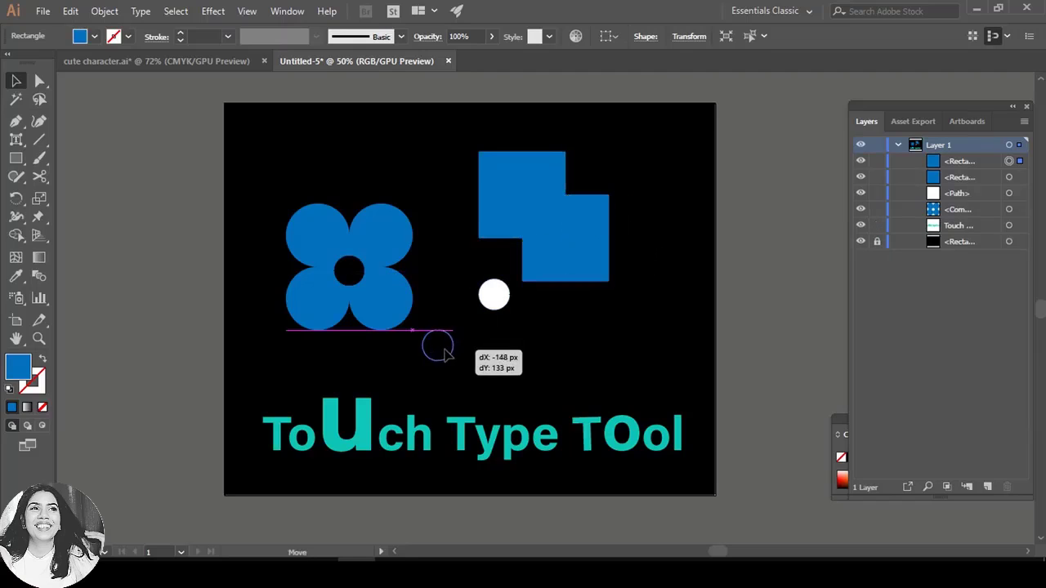
Split the squares at their overlap with Shape Builder and pull the L-shapes and small square apart.
{"action": "left_click", "coordinate": [560, 273]}
{"action": "left_click", "coordinate": [496, 201], "text": "shift"}
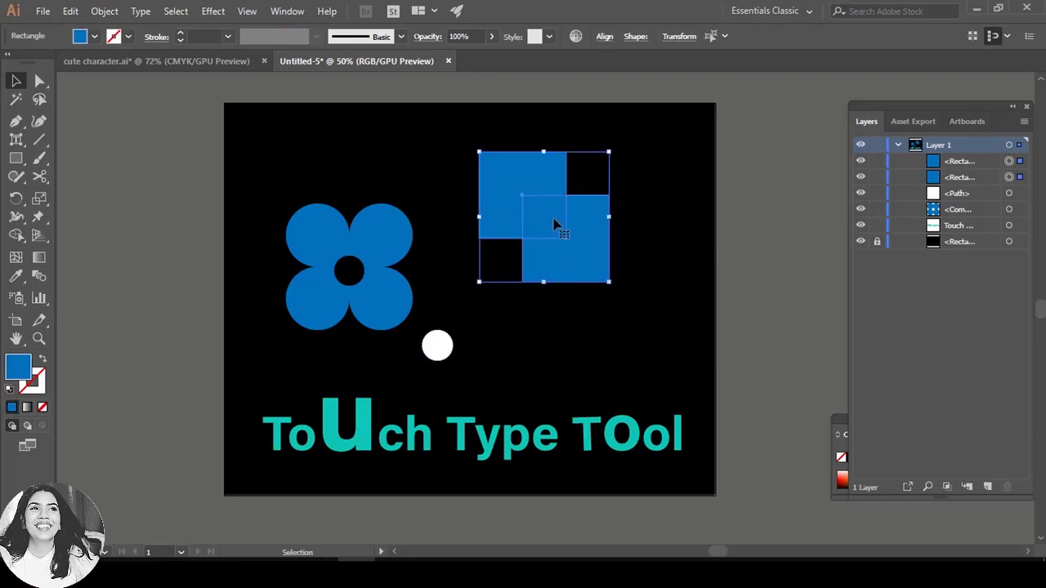
{"action": "left_click", "coordinate": [15, 236]}
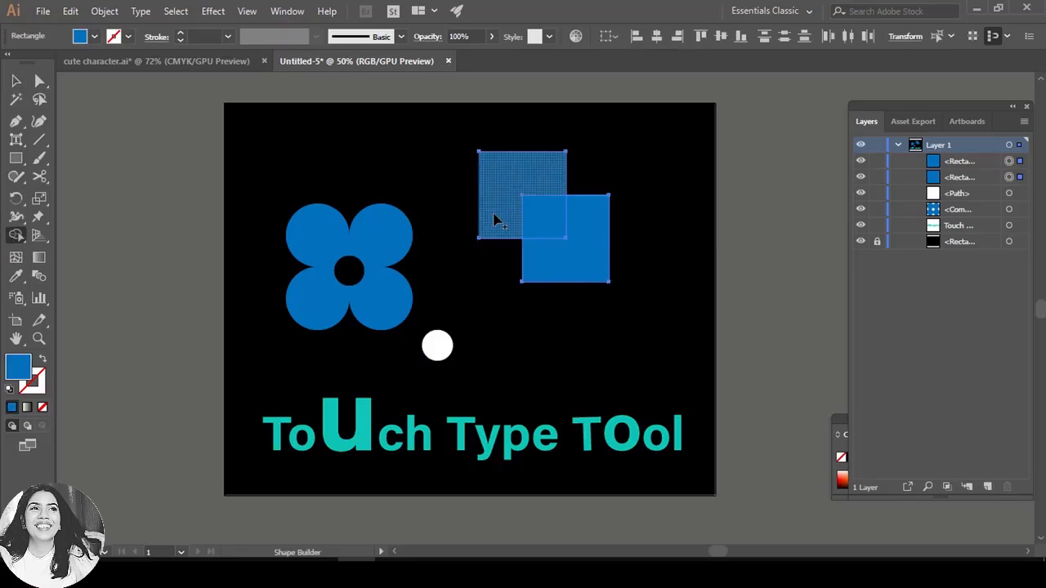
{"action": "left_click", "coordinate": [549, 220]}
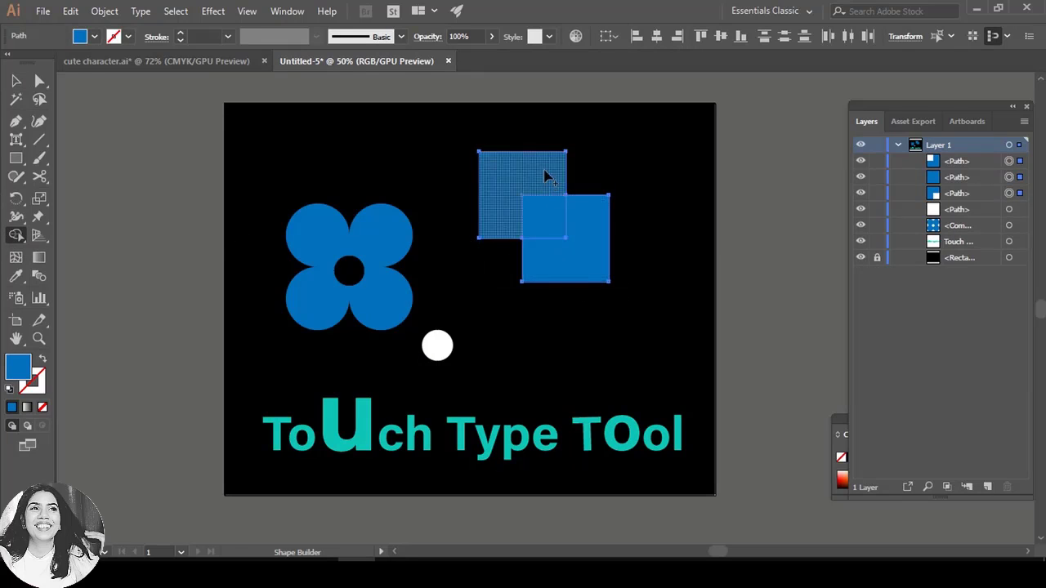
{"action": "left_click", "coordinate": [15, 80]}
{"action": "left_click", "coordinate": [507, 301]}
{"action": "left_click_drag", "start_coordinate": [572, 245], "coordinate": [601, 285]}
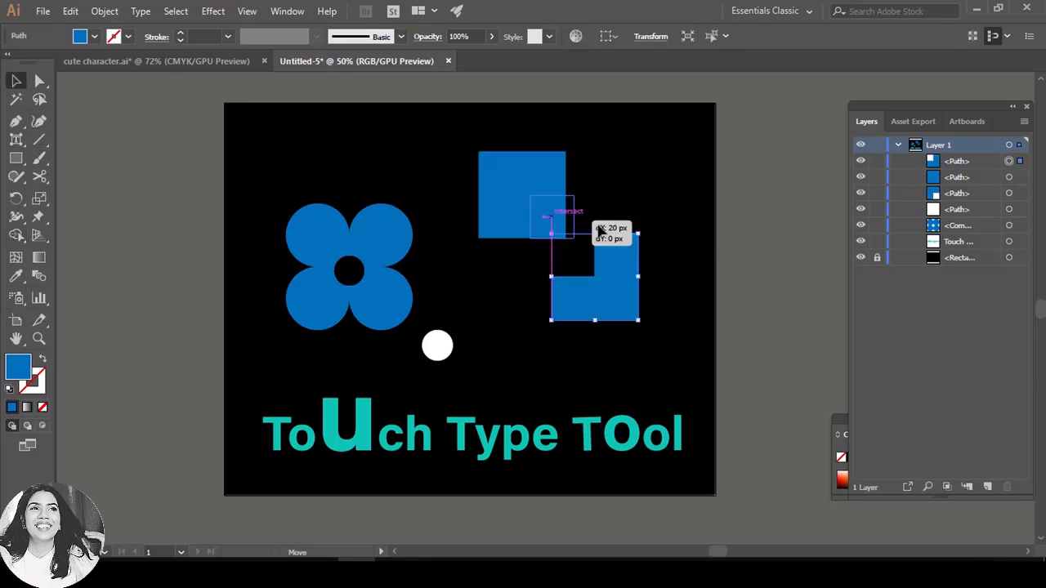
{"action": "left_click_drag", "start_coordinate": [560, 232], "coordinate": [638, 225]}
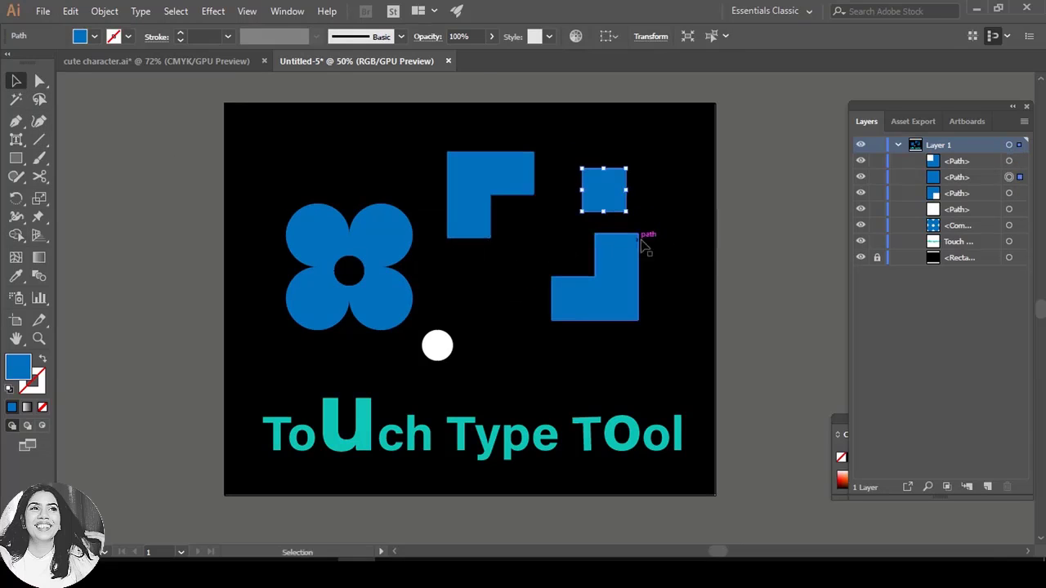